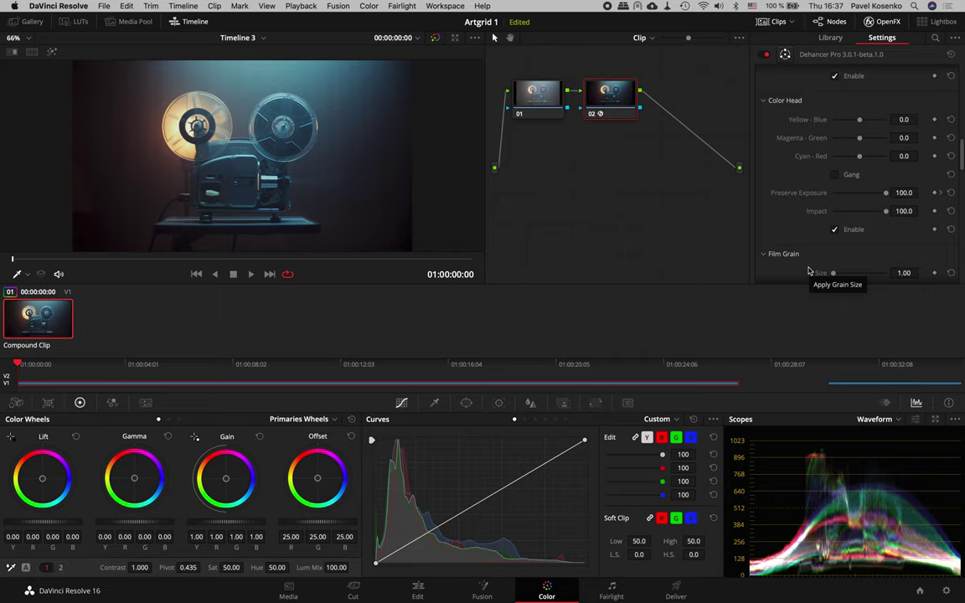
scroll(821, 264, "up", 3)
scroll(838, 258, "up", 3)
scroll(855, 251, "up", 3)
scroll(871, 245, "up", 2)
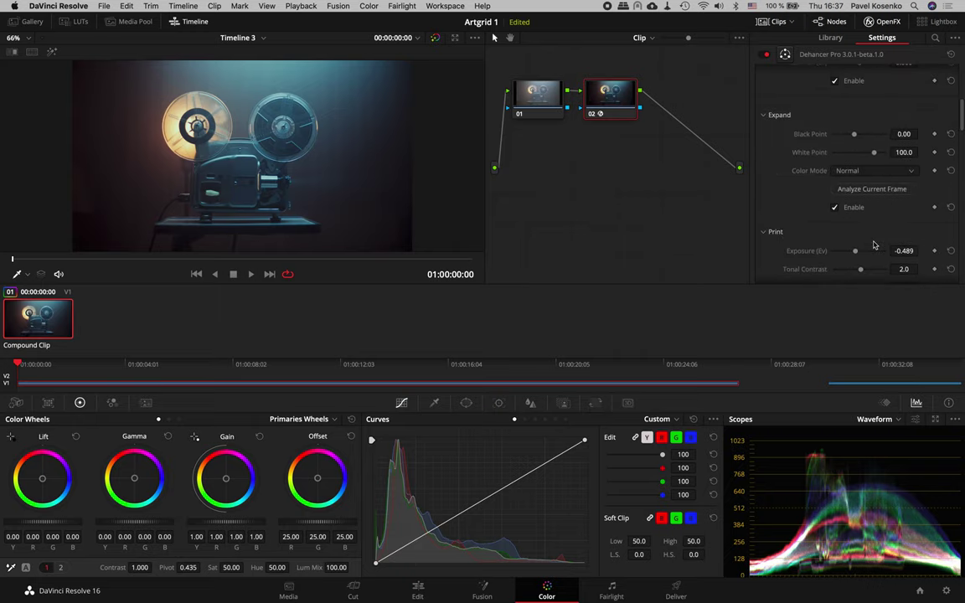
scroll(874, 244, "up", 3)
scroll(874, 244, "up", 2)
scroll(874, 245, "up", 2)
scroll(874, 245, "down", 2)
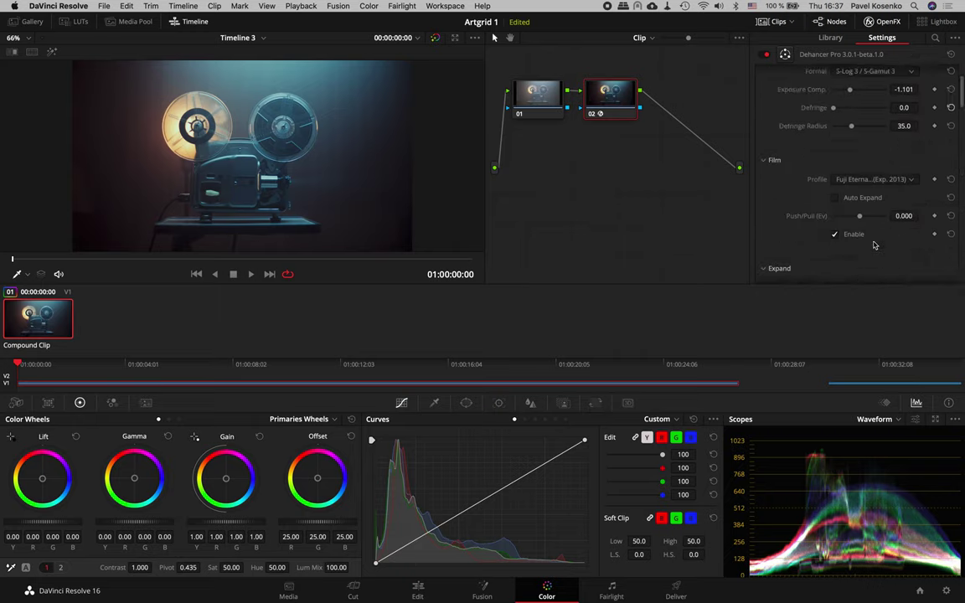
scroll(874, 245, "down", 3)
scroll(874, 245, "down", 3)
scroll(874, 245, "down", 3)
scroll(874, 245, "down", 3)
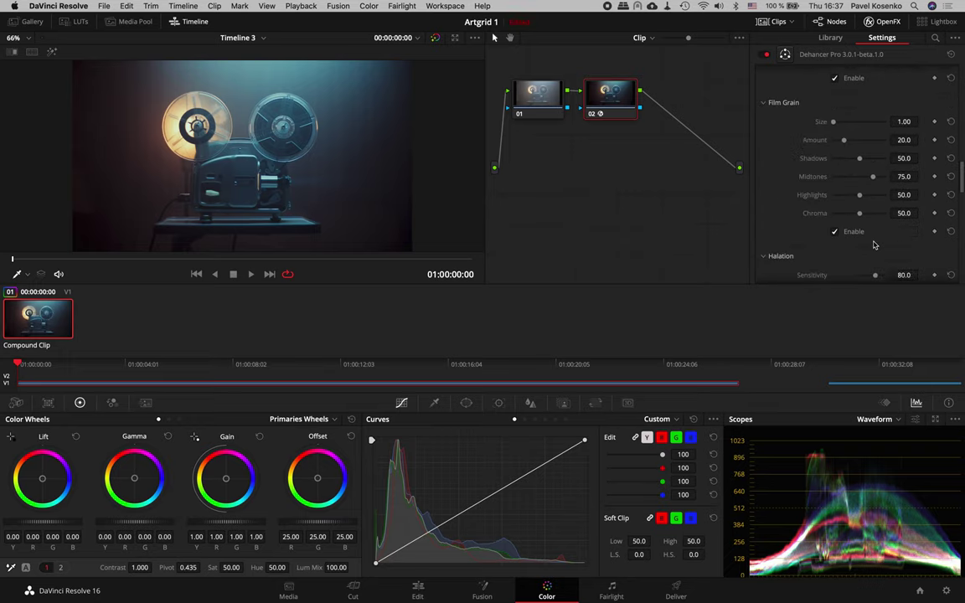
scroll(874, 245, "down", 3)
scroll(874, 244, "down", 3)
scroll(874, 244, "down", 3)
scroll(874, 245, "down", 3)
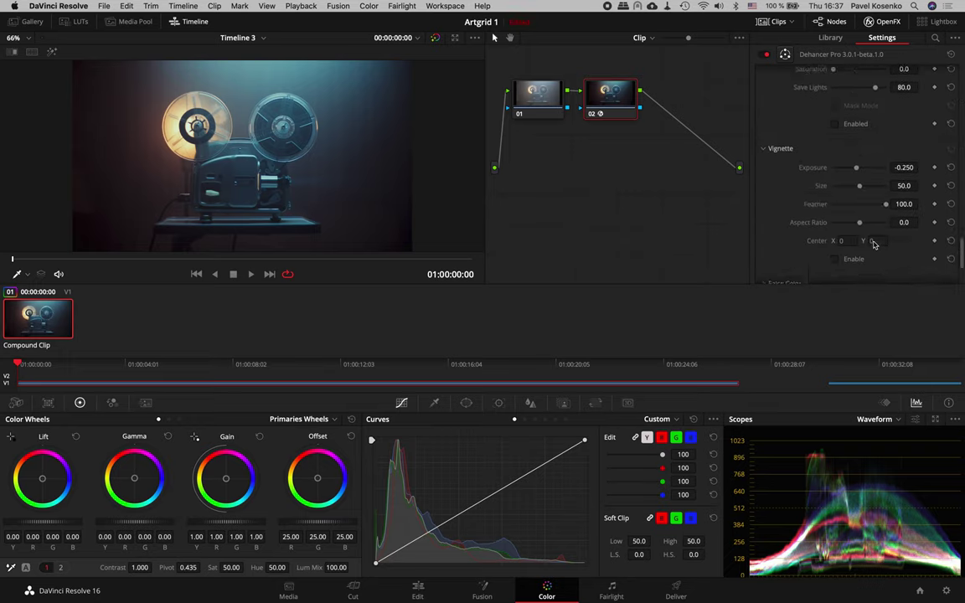
scroll(874, 245, "down", 3)
scroll(874, 245, "up", 3)
scroll(874, 244, "up", 2)
scroll(874, 245, "up", 3)
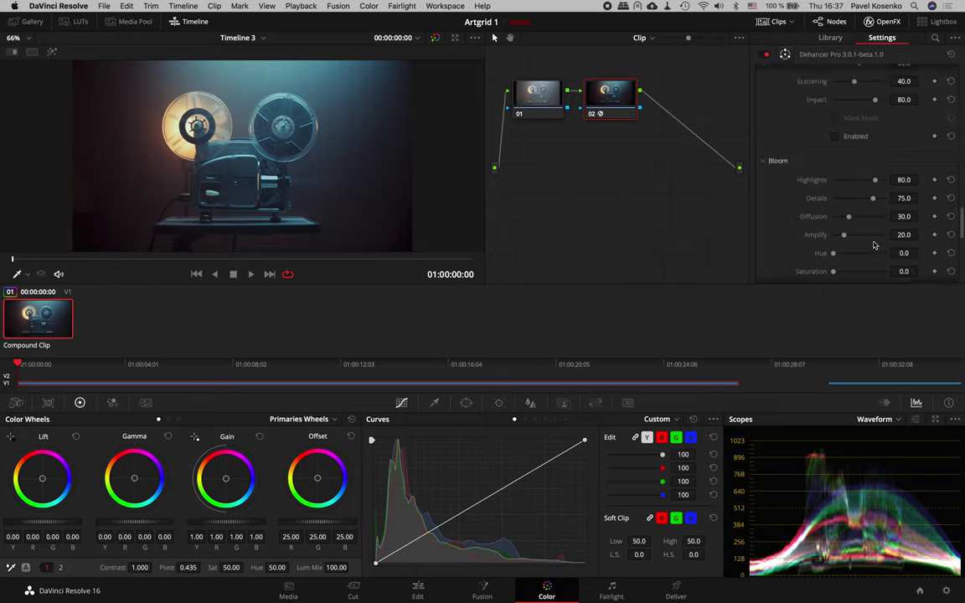
scroll(874, 245, "up", 2)
scroll(874, 245, "up", 2)
scroll(874, 245, "up", 2)
scroll(874, 245, "up", 2)
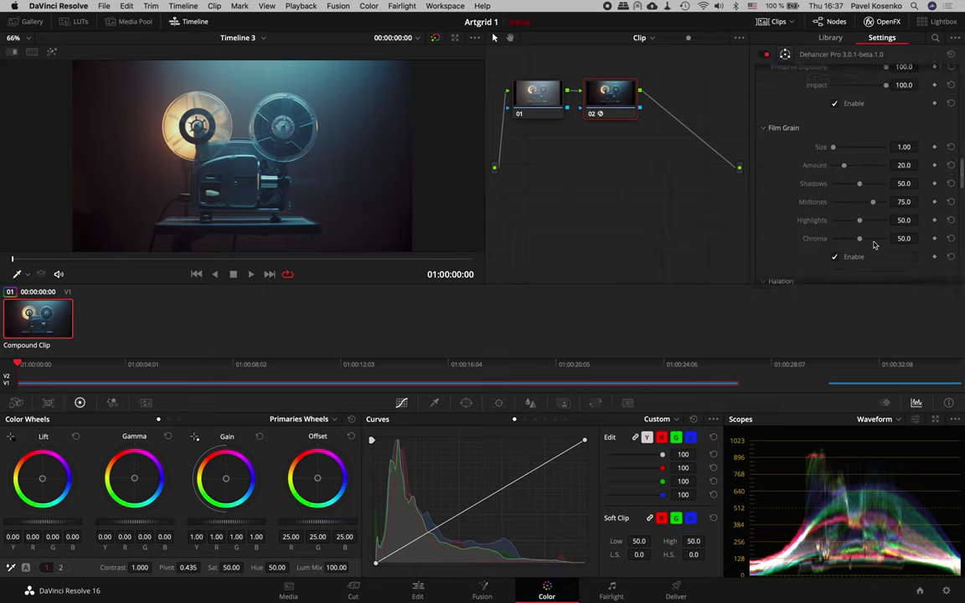
scroll(874, 245, "up", 2)
scroll(874, 245, "up", 2)
scroll(874, 245, "down", 1)
scroll(874, 244, "down", 1)
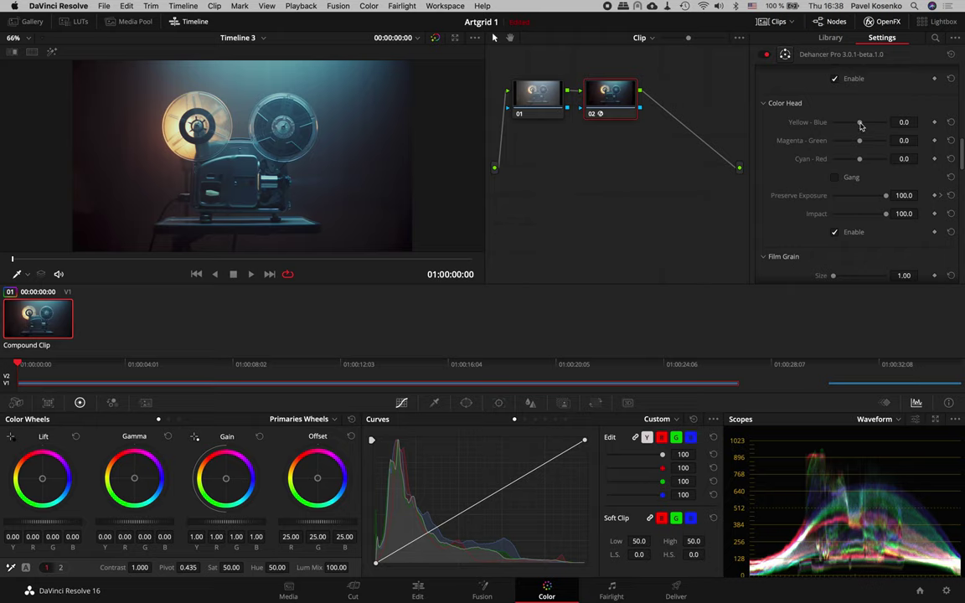
left_click_drag(861, 124, 873, 125)
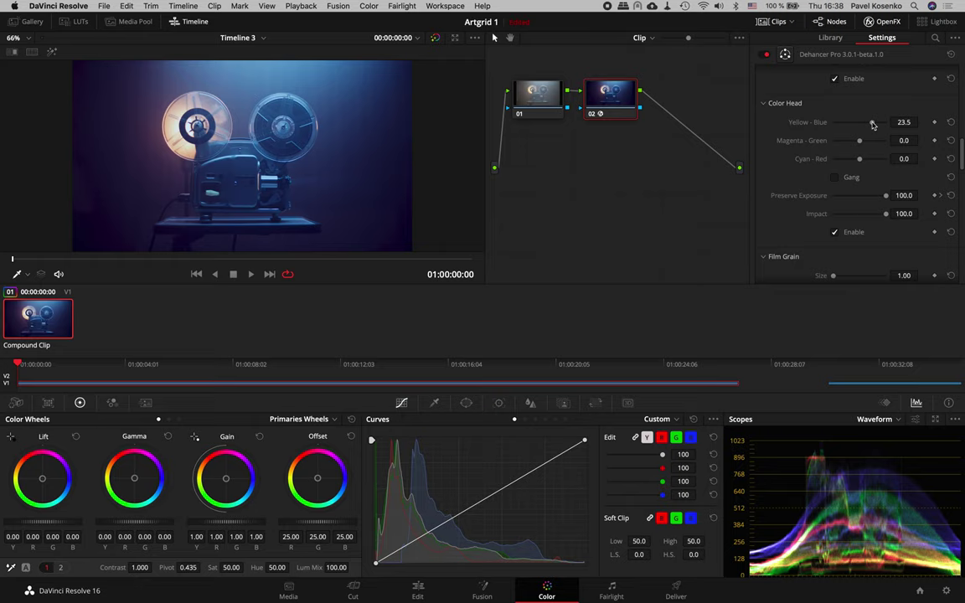
left_click_drag(872, 123, 846, 126)
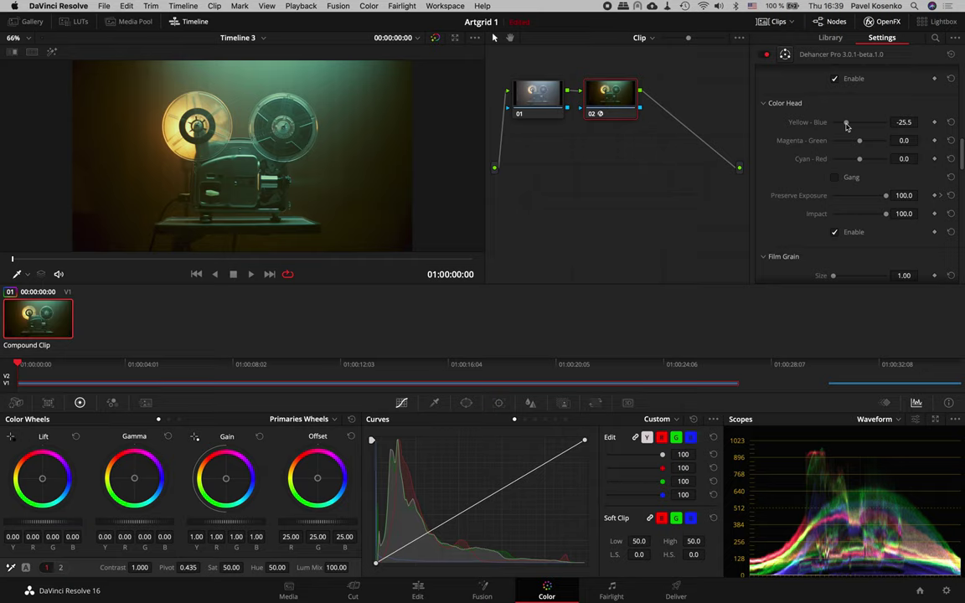
double_click(847, 123)
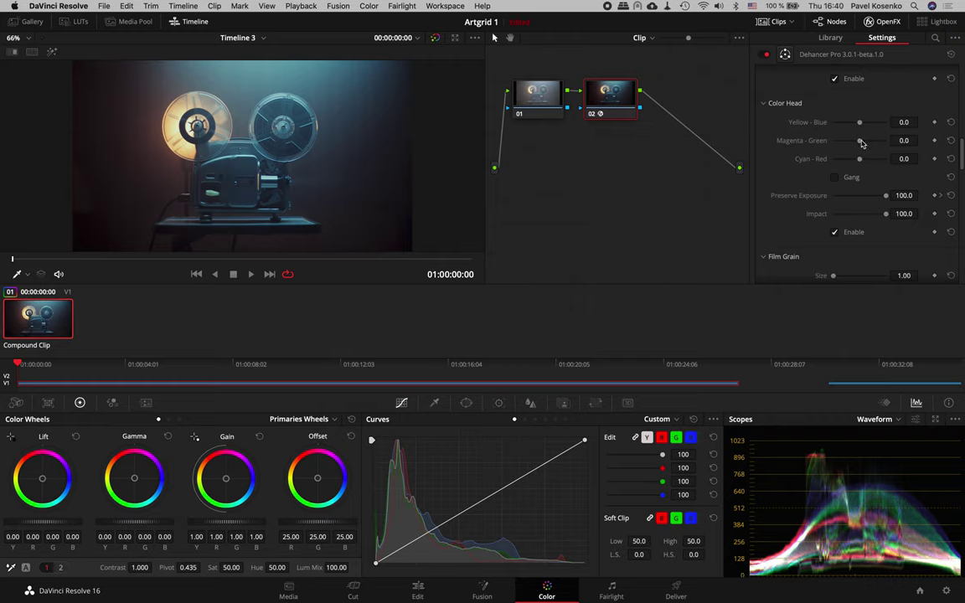
left_click_drag(861, 141, 878, 143)
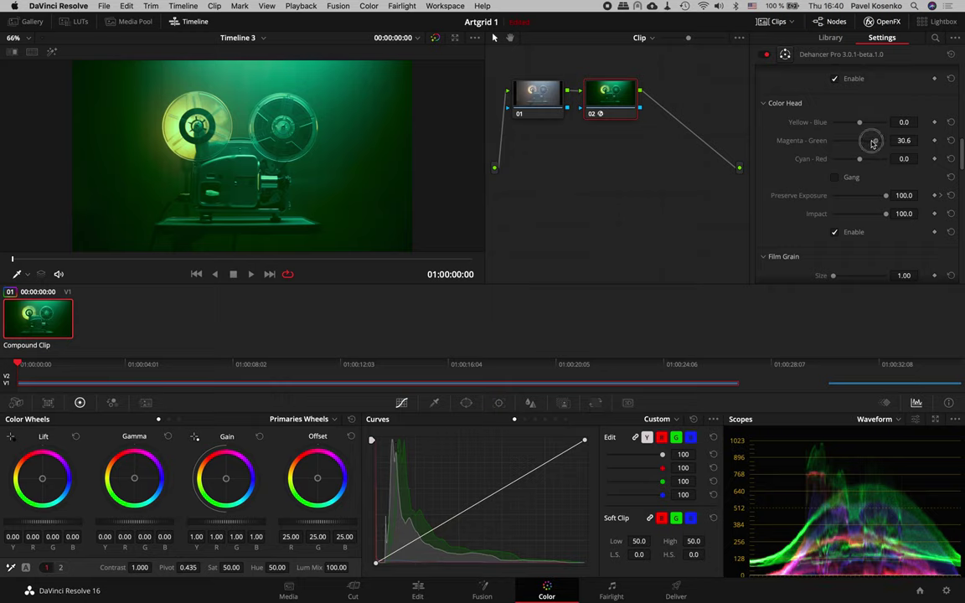
left_click_drag(878, 142, 846, 144)
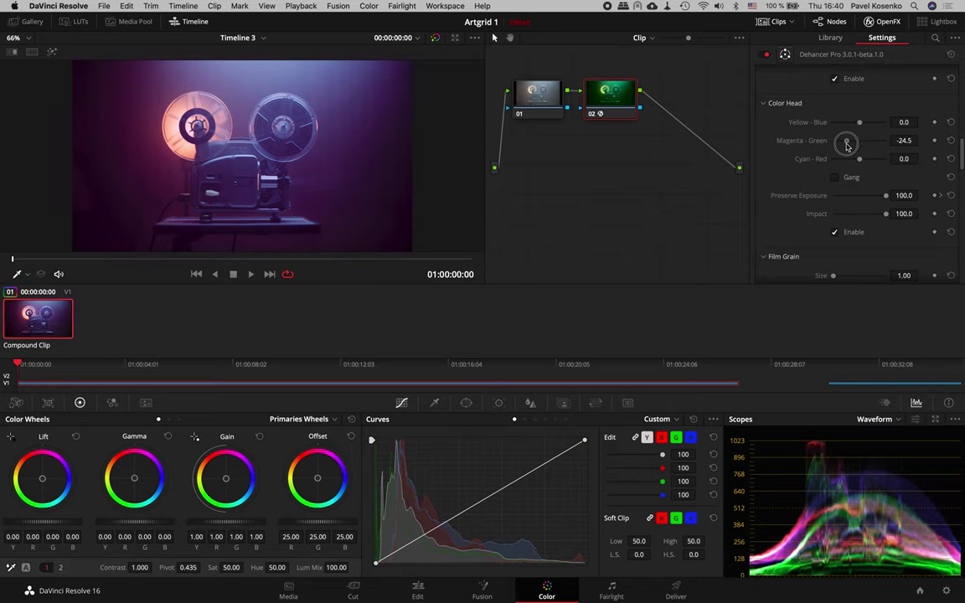
left_click(952, 141)
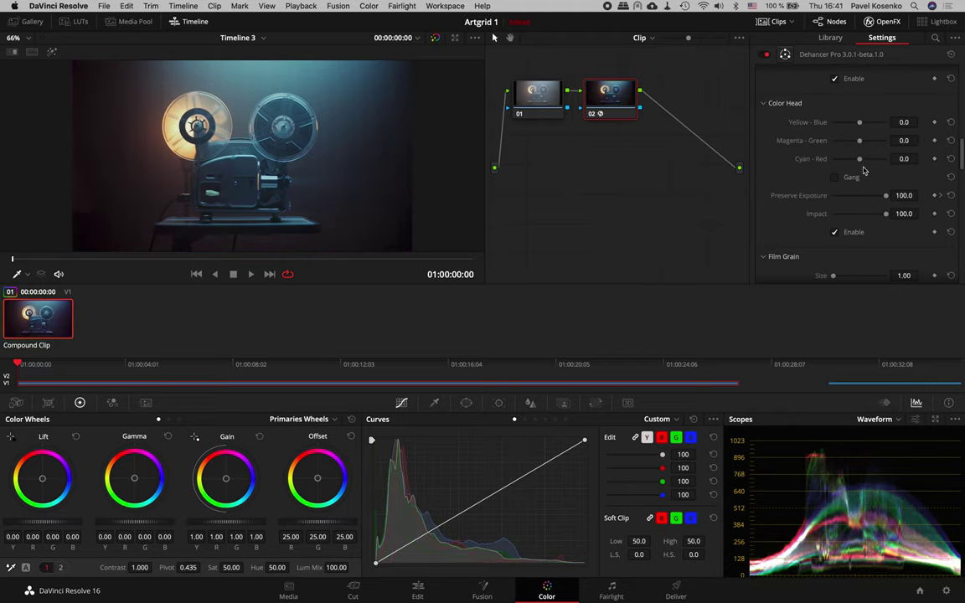
left_click_drag(863, 164, 876, 162)
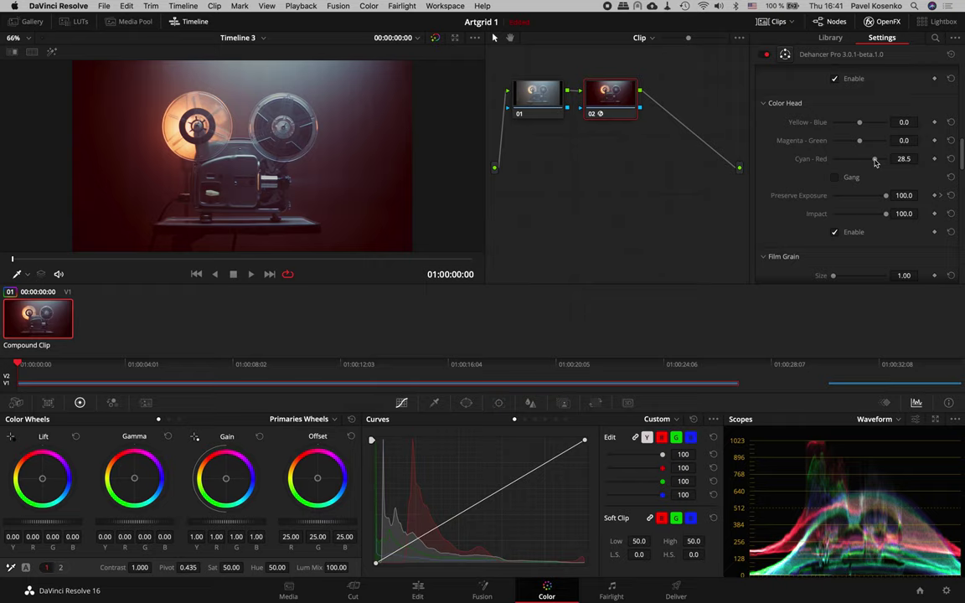
left_click_drag(876, 162, 848, 166)
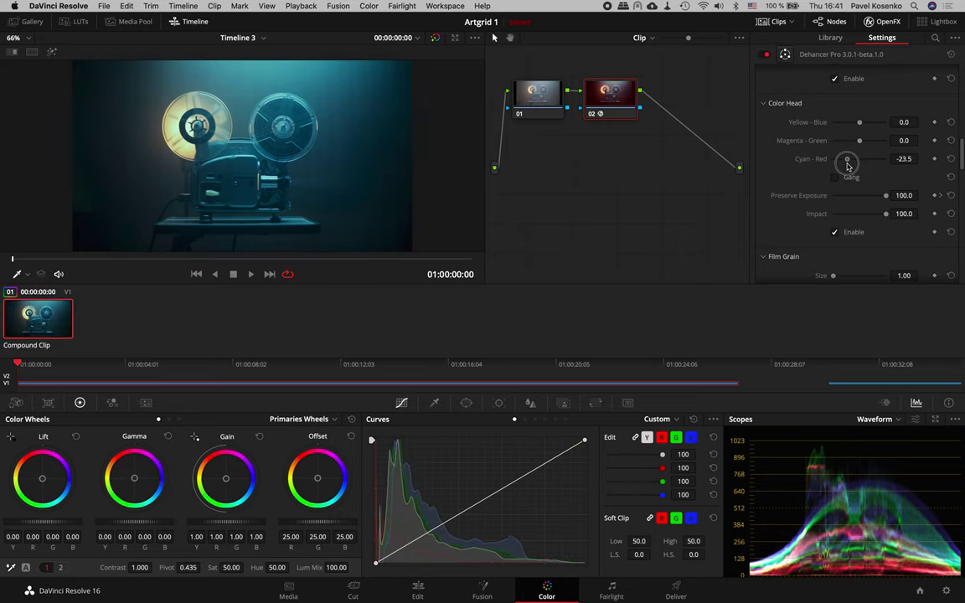
left_click_drag(847, 165, 847, 167)
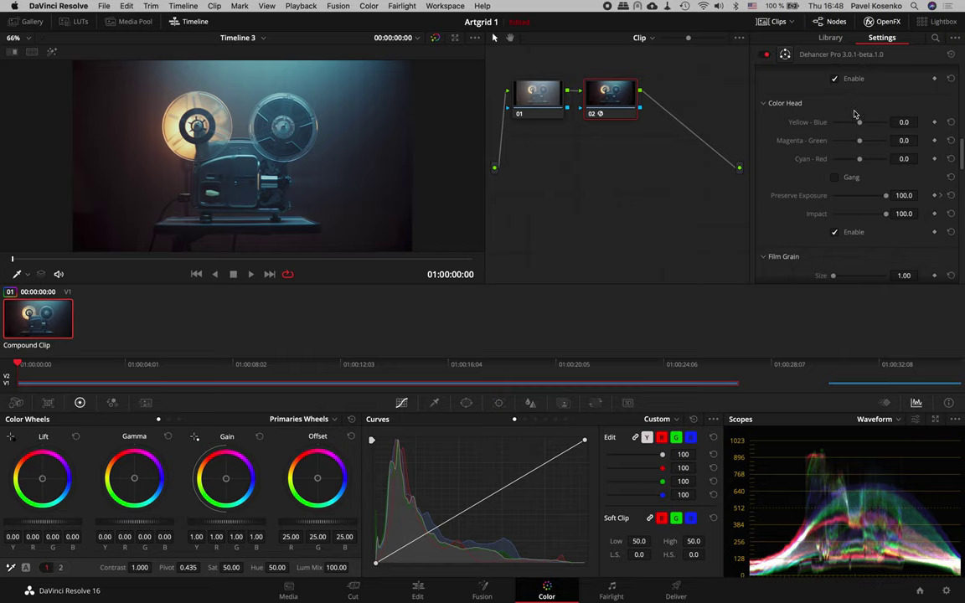
Gang the Color Head balances and set Yellow-Blue, Magenta-Green and Cyan-Red together to -16.4
left_click(834, 177)
mouse_move(861, 145)
left_mouse_down()
mouse_move(831, 147)
mouse_move(887, 142)
mouse_move(843, 149)
mouse_move(861, 149)
left_mouse_up()
left_click_drag(860, 140, 872, 143)
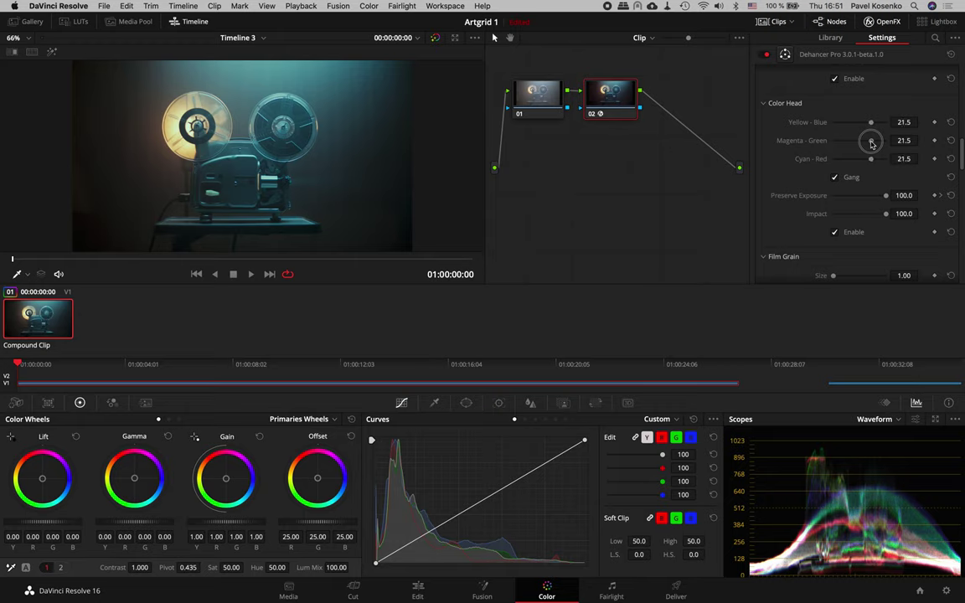
left_click_drag(872, 143, 852, 147)
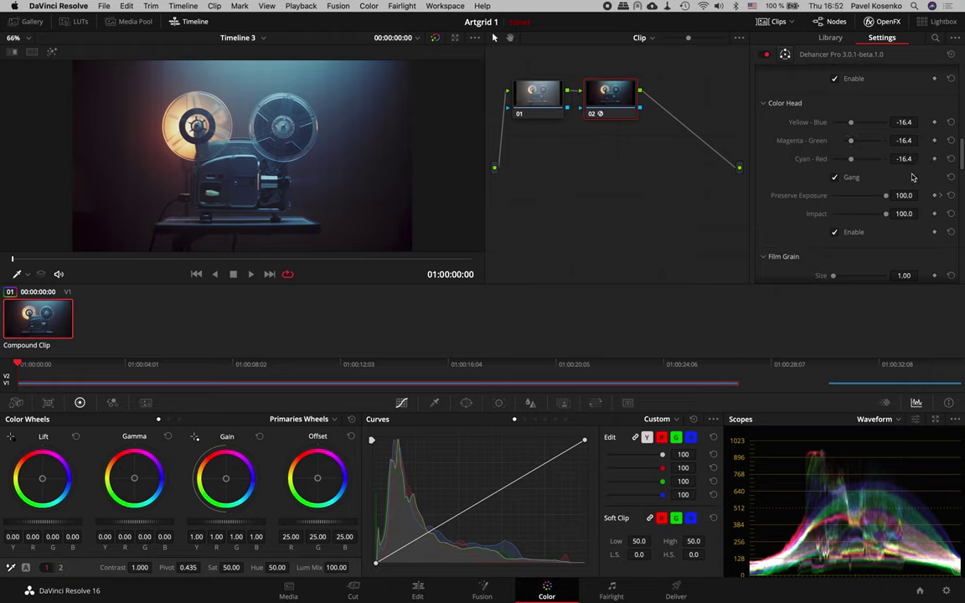
double_click(778, 161)
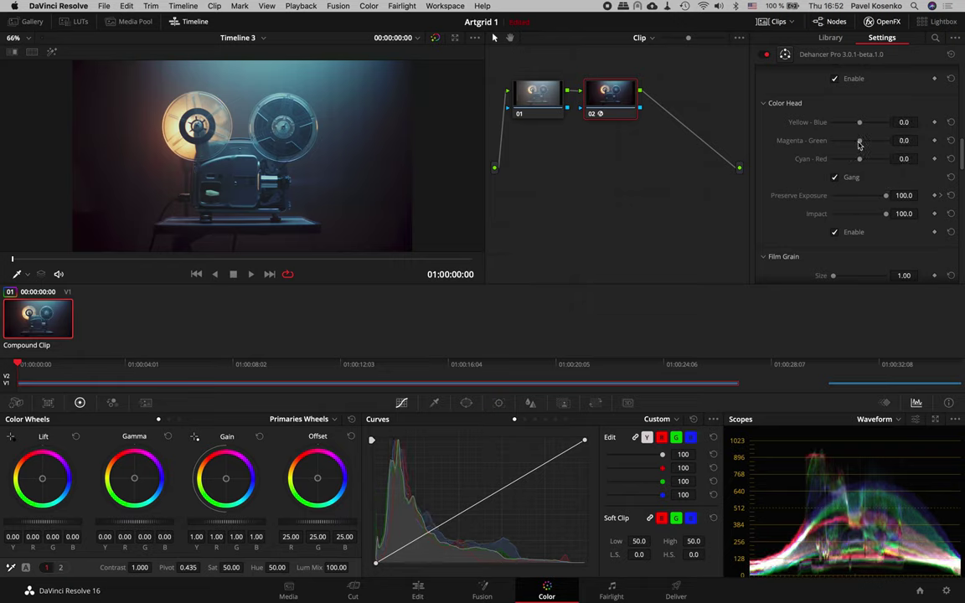
left_click(834, 177)
left_click_drag(860, 141, 856, 140)
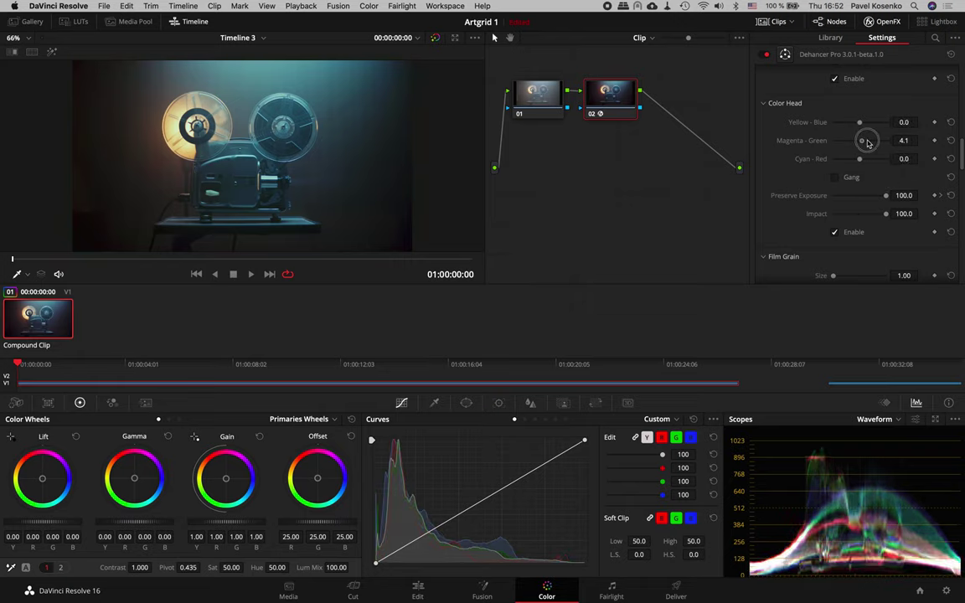
double_click(856, 141)
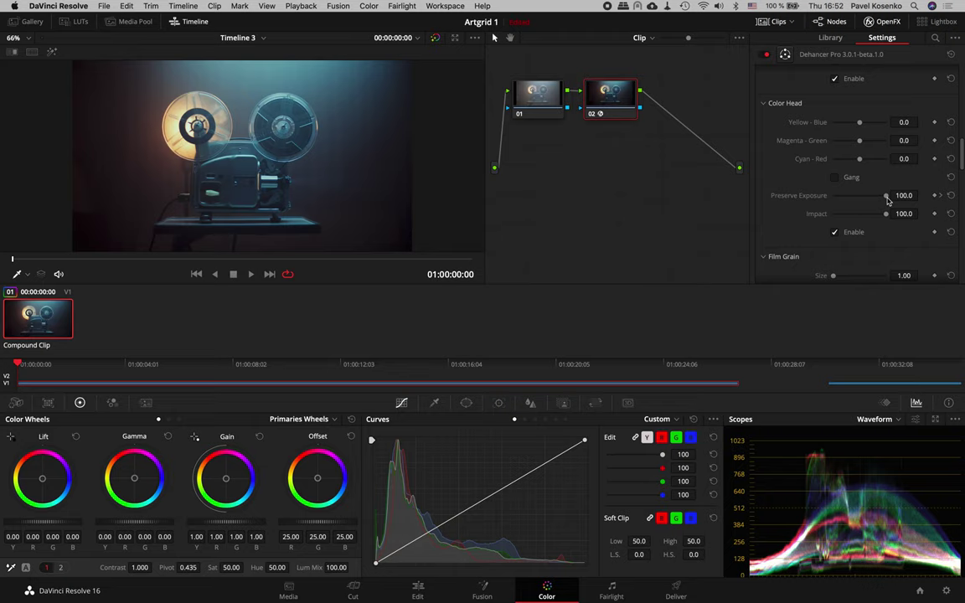
mouse_move(889, 201)
left_mouse_down()
mouse_move(836, 203)
mouse_move(890, 204)
left_mouse_up()
Reset Yellow - Blue, drop Preserve Exposure to 0.0, then warm the clip with Yellow - Blue -25.5
mouse_move(860, 124)
left_mouse_down()
mouse_move(875, 126)
mouse_move(860, 125)
left_mouse_up()
left_click(952, 124)
left_click_drag(885, 196, 822, 195)
left_click_drag(861, 124, 847, 129)
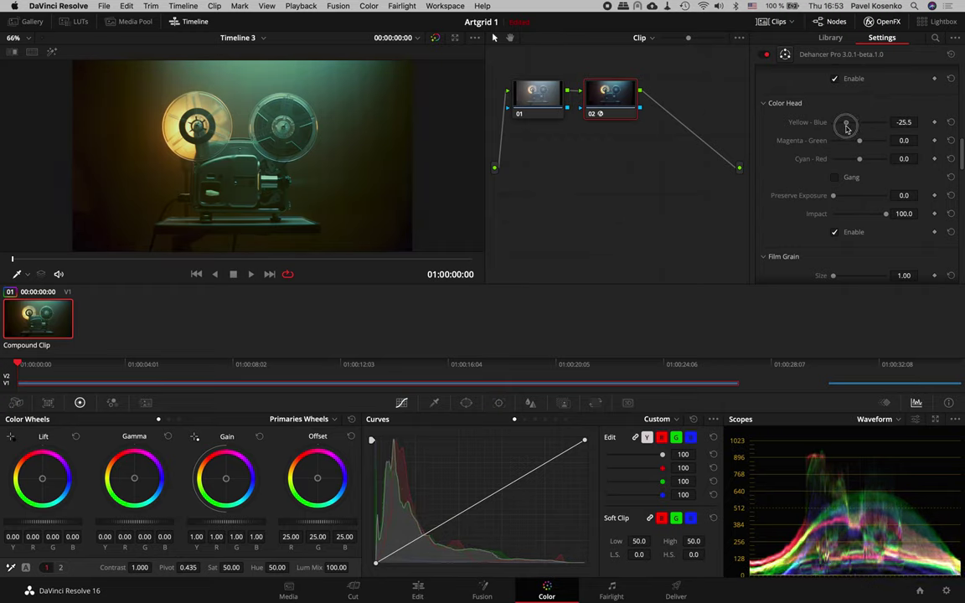
Swing Yellow-Blue, Magenta-Green and Cyan-Red to test each tint, resetting each to zero
left_click_drag(848, 127, 867, 123)
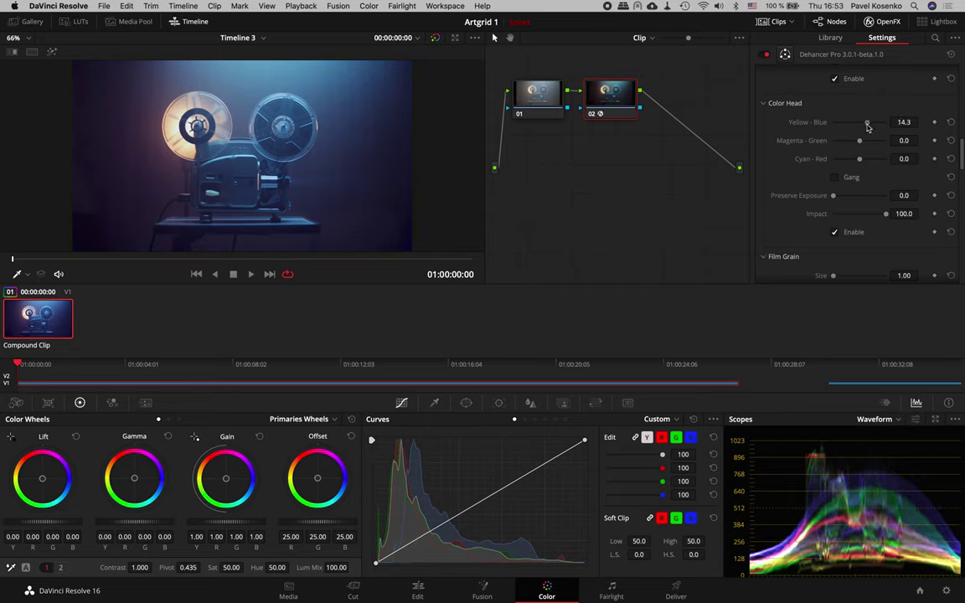
left_click(951, 123)
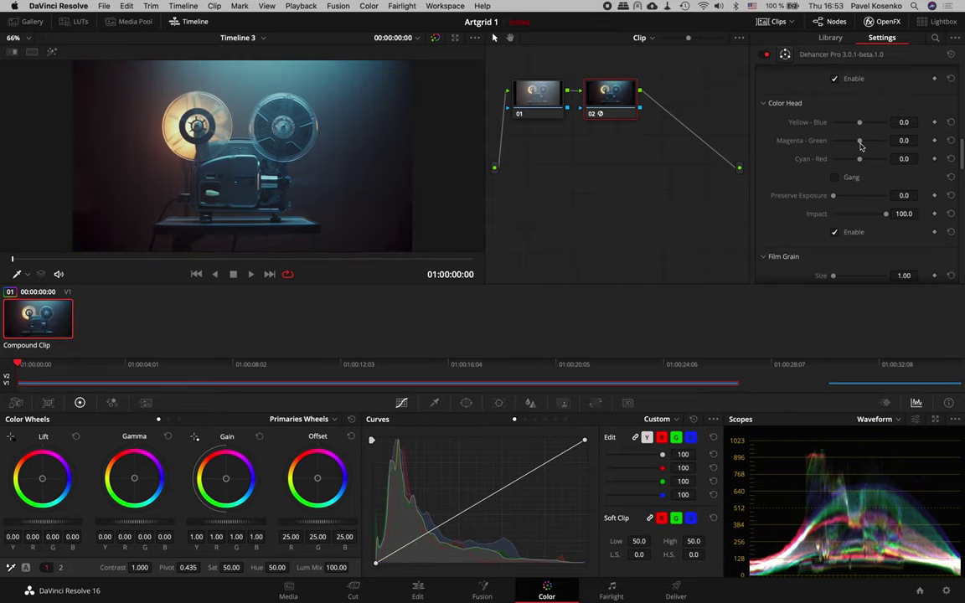
left_click_drag(859, 141, 873, 144)
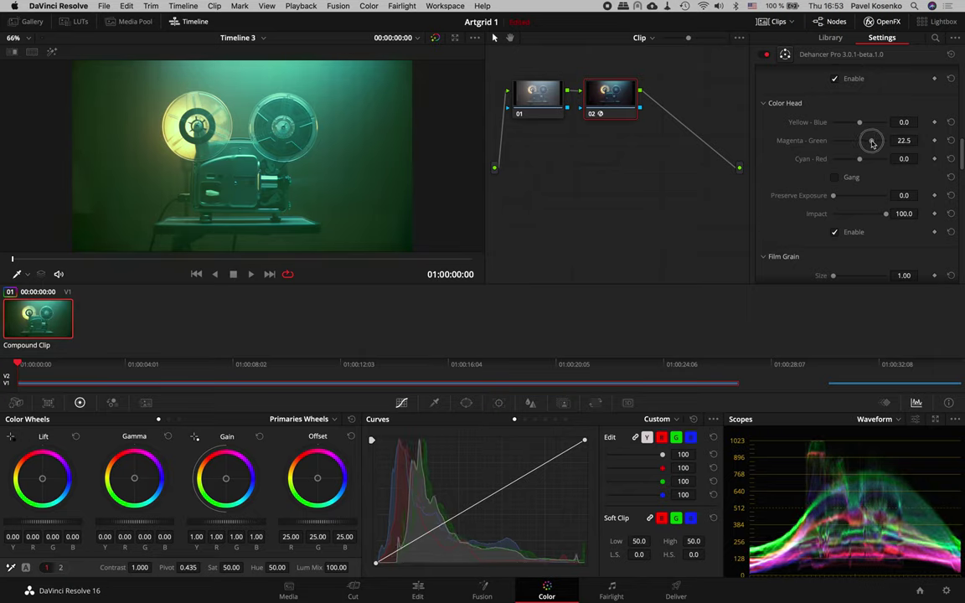
left_click_drag(873, 144, 875, 144)
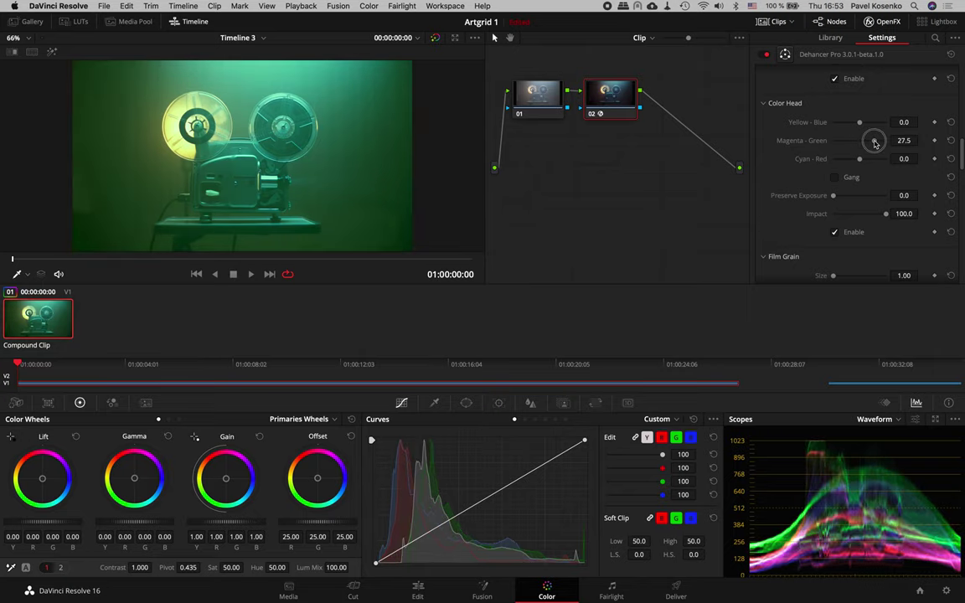
left_click(951, 140)
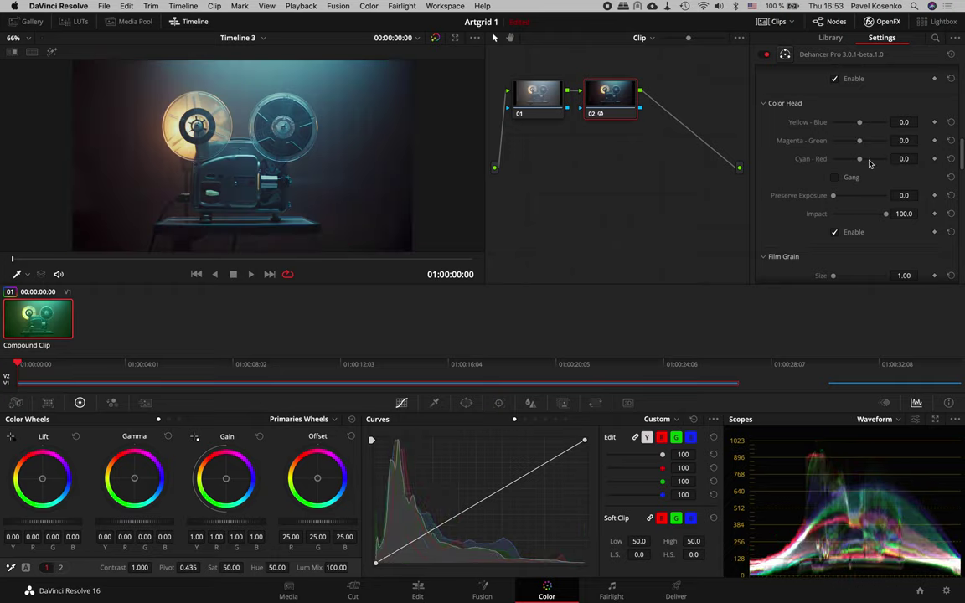
left_click_drag(860, 161, 842, 165)
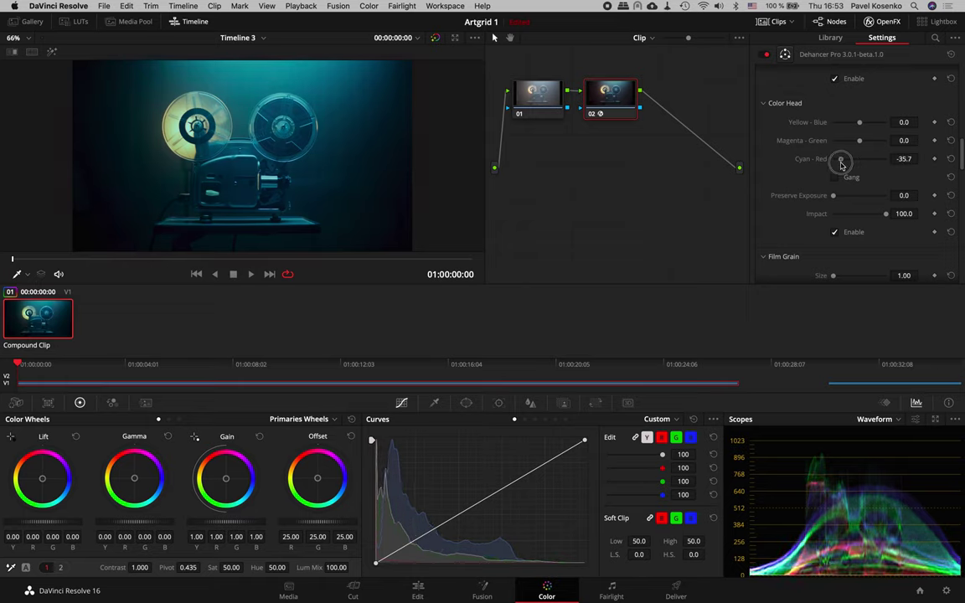
left_click_drag(842, 165, 834, 165)
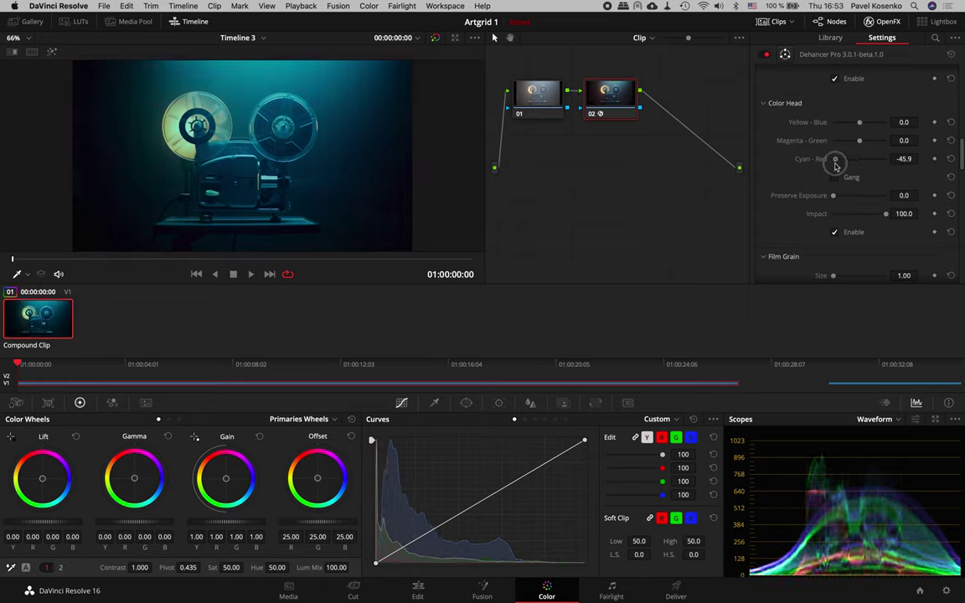
left_click(951, 159)
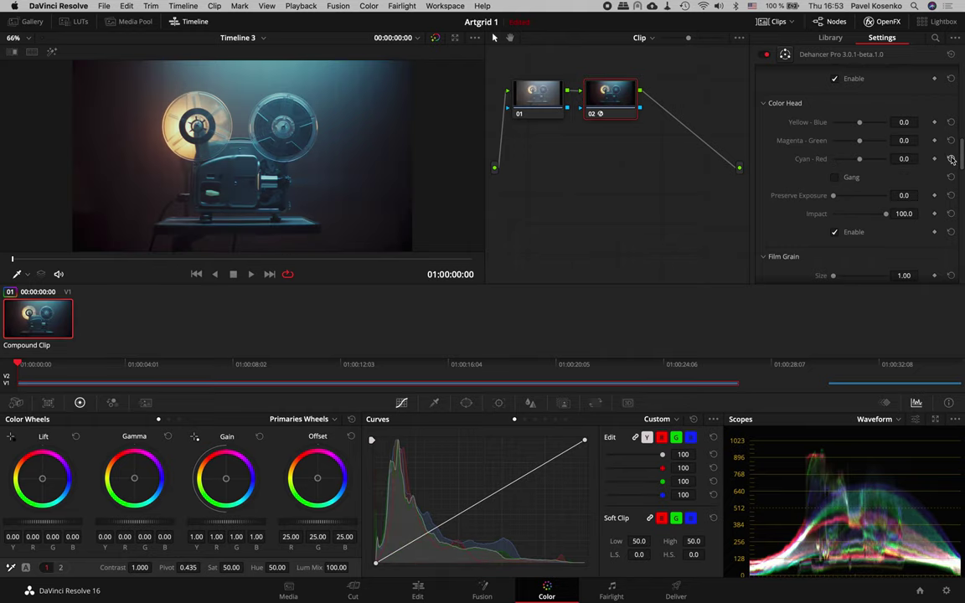
Restore Preserve Exposure to 100 and lower the Color Head impact to 22.5
left_click_drag(835, 196, 893, 194)
left_click_drag(885, 215, 861, 219)
mouse_move(859, 214)
left_mouse_down()
mouse_move(846, 217)
mouse_move(895, 214)
left_mouse_up()
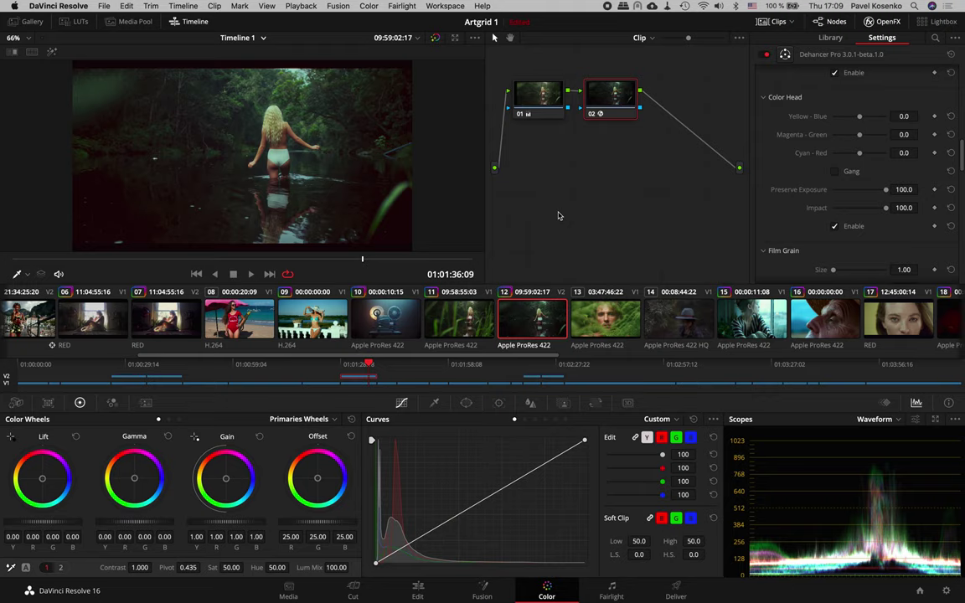
key("alt+f")
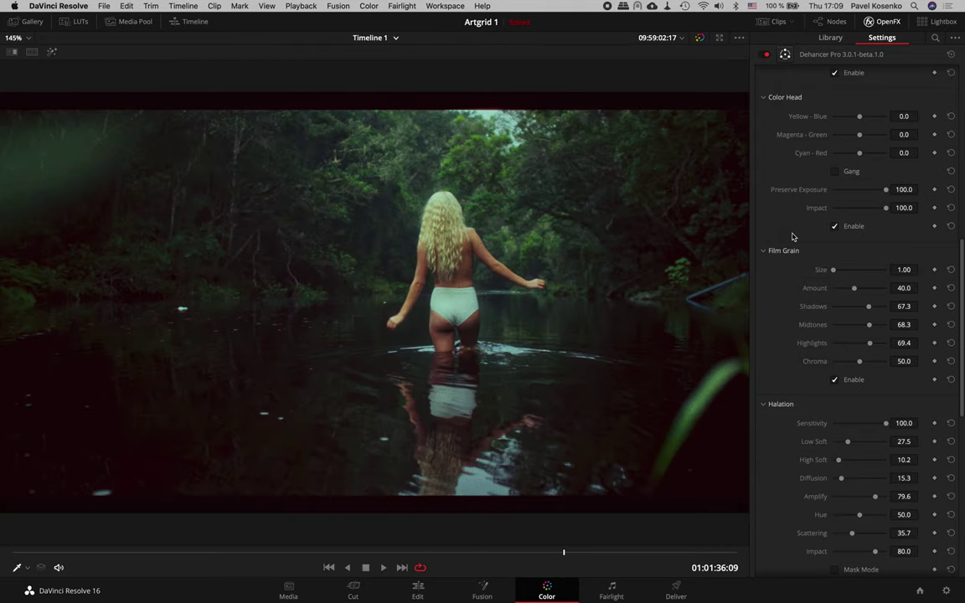
scroll(793, 238, "up", 5)
scroll(793, 237, "up", 4)
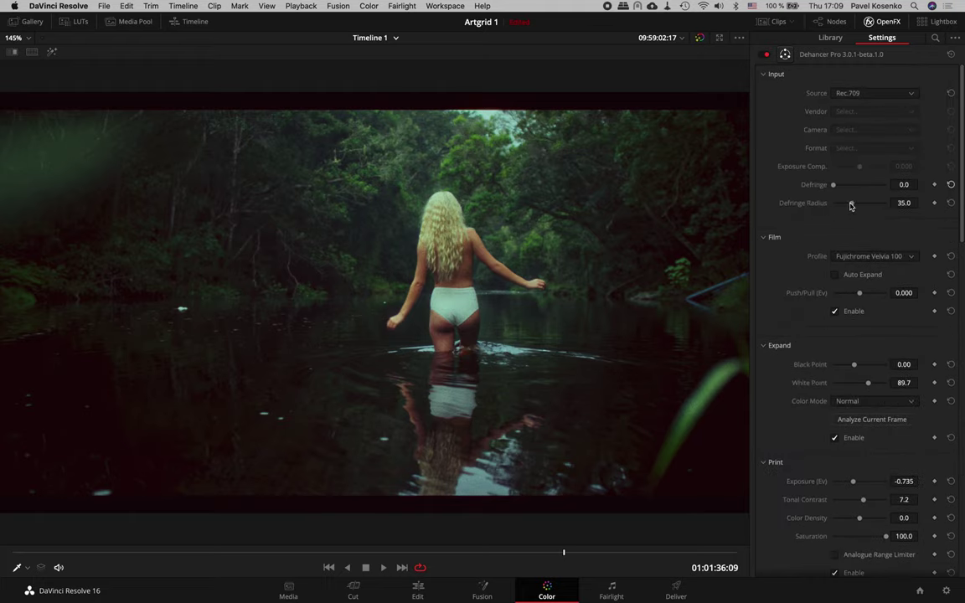
scroll(851, 206, "down", 2)
scroll(851, 206, "down", 1)
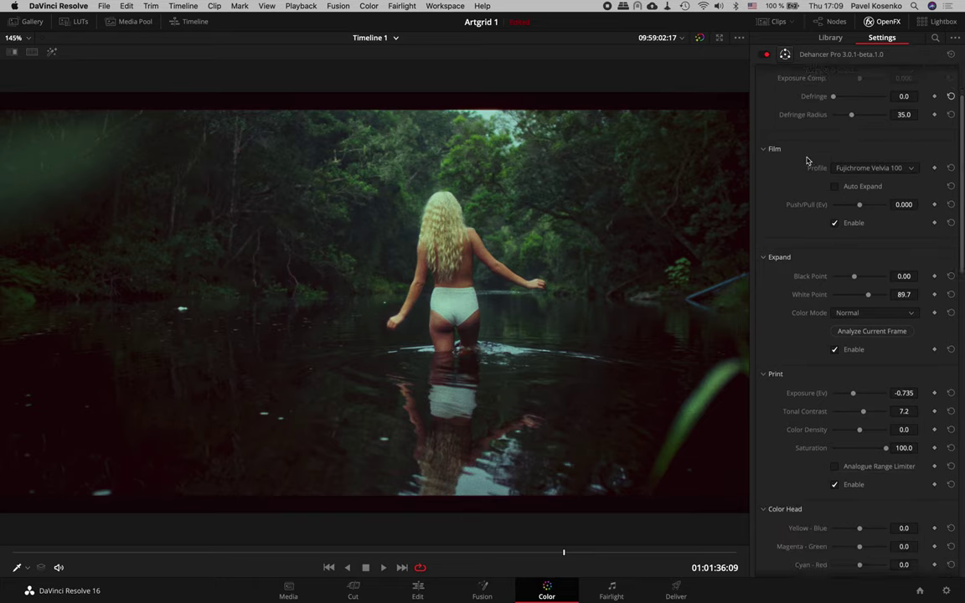
scroll(807, 160, "down", 3)
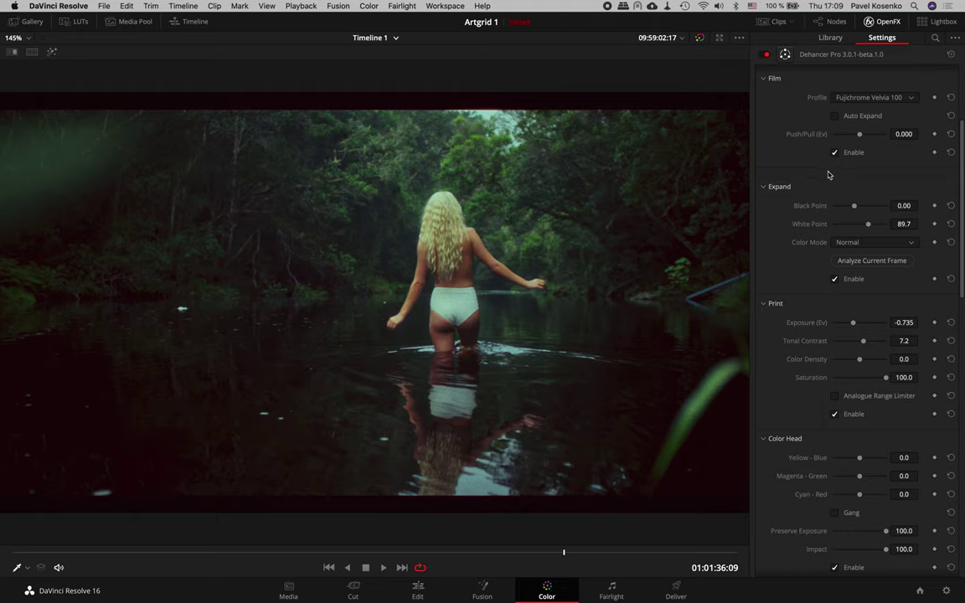
scroll(801, 223, "down", 4)
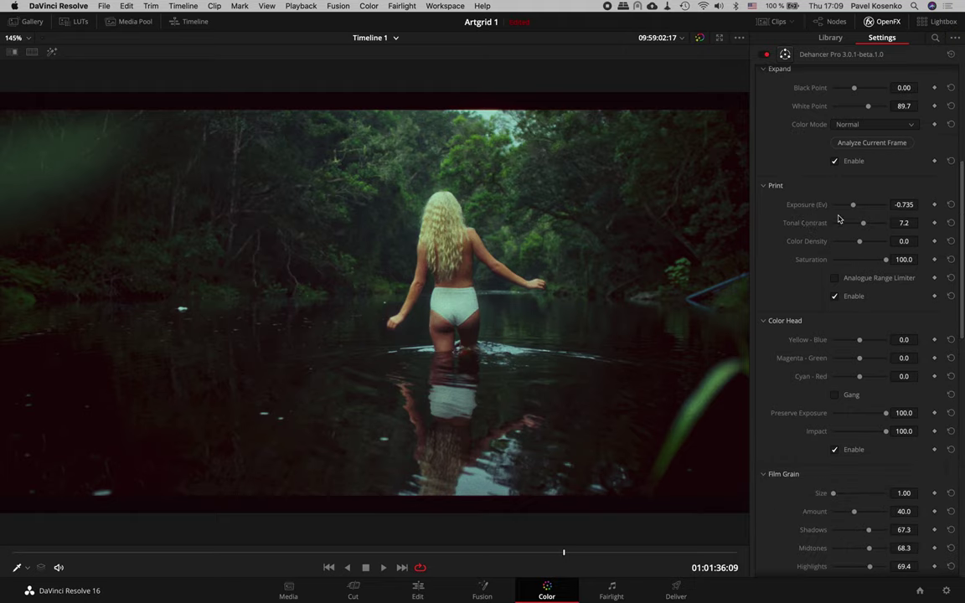
scroll(810, 232, "down", 3)
scroll(811, 232, "down", 2)
scroll(811, 233, "down", 2)
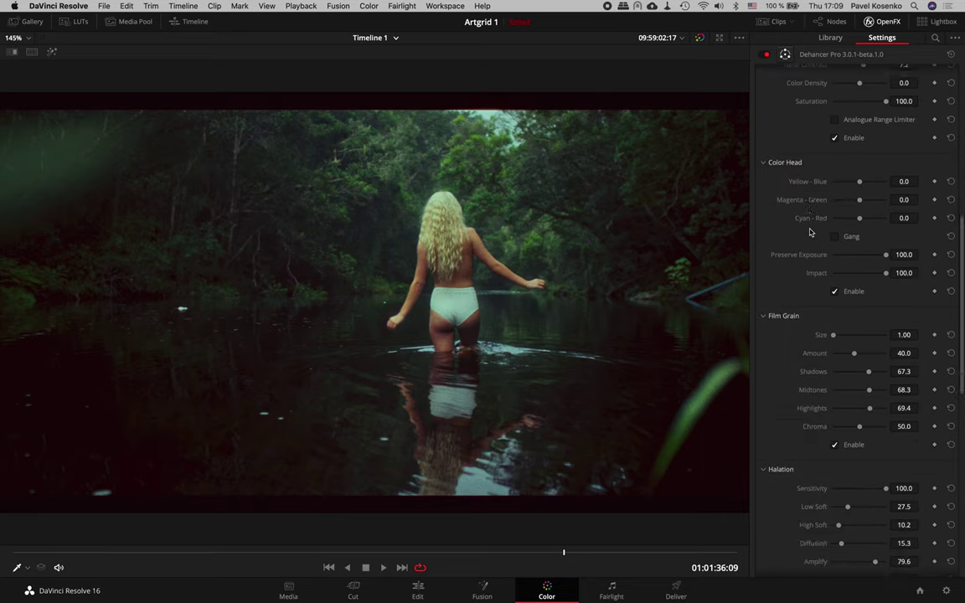
scroll(810, 232, "down", 4)
scroll(810, 232, "down", 3)
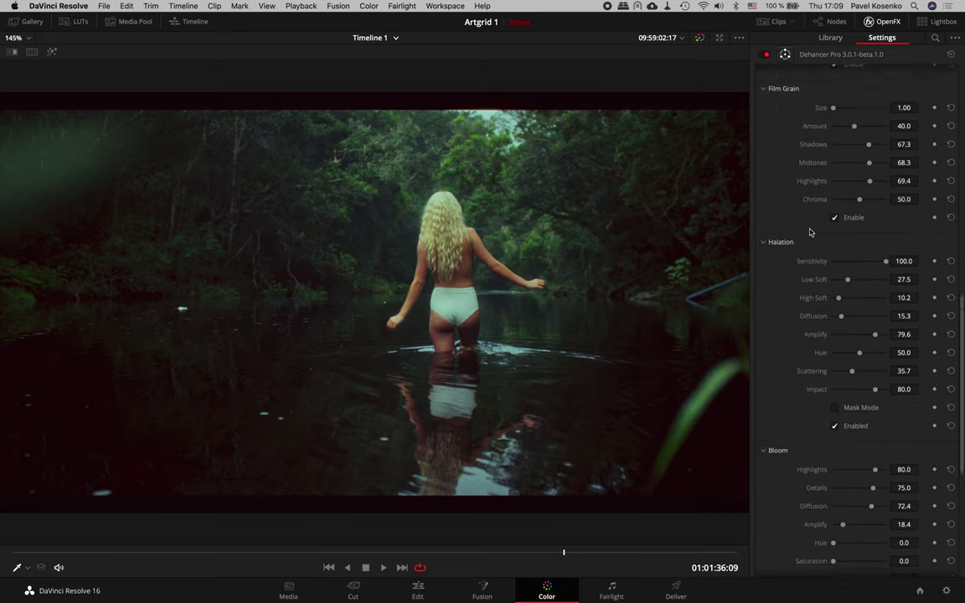
scroll(810, 232, "down", 1)
scroll(811, 233, "down", 3)
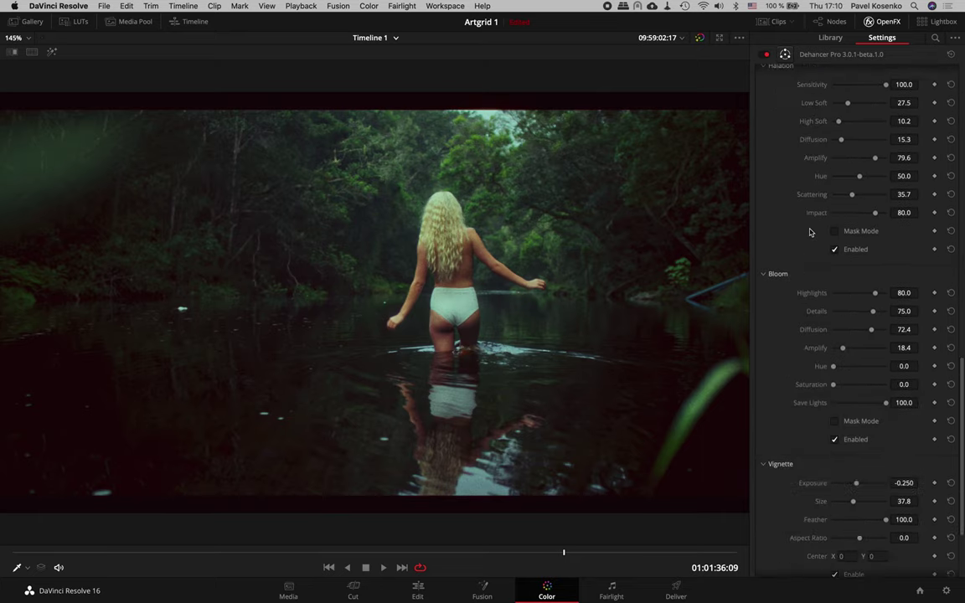
scroll(810, 232, "down", 3)
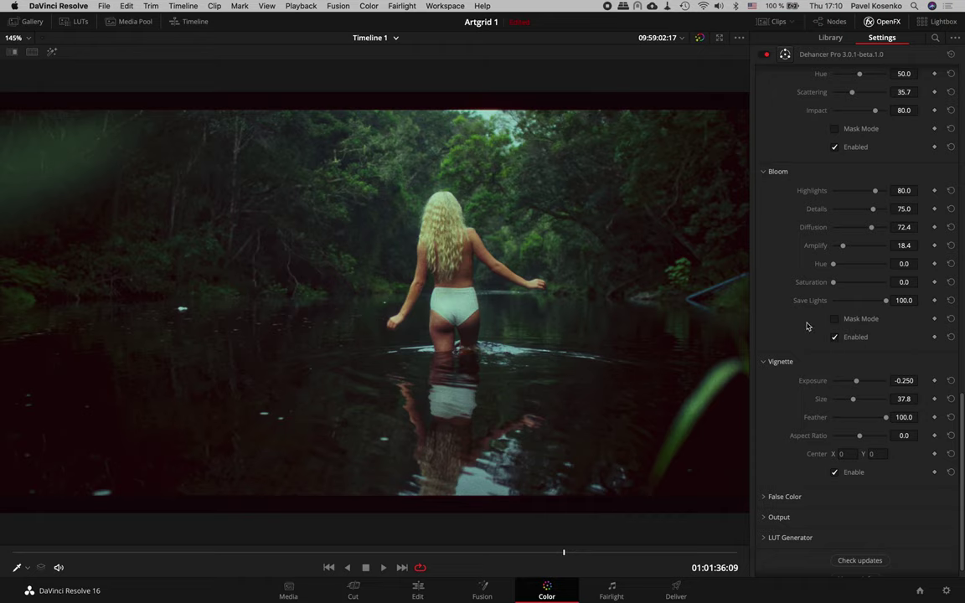
scroll(808, 327, "up", 10)
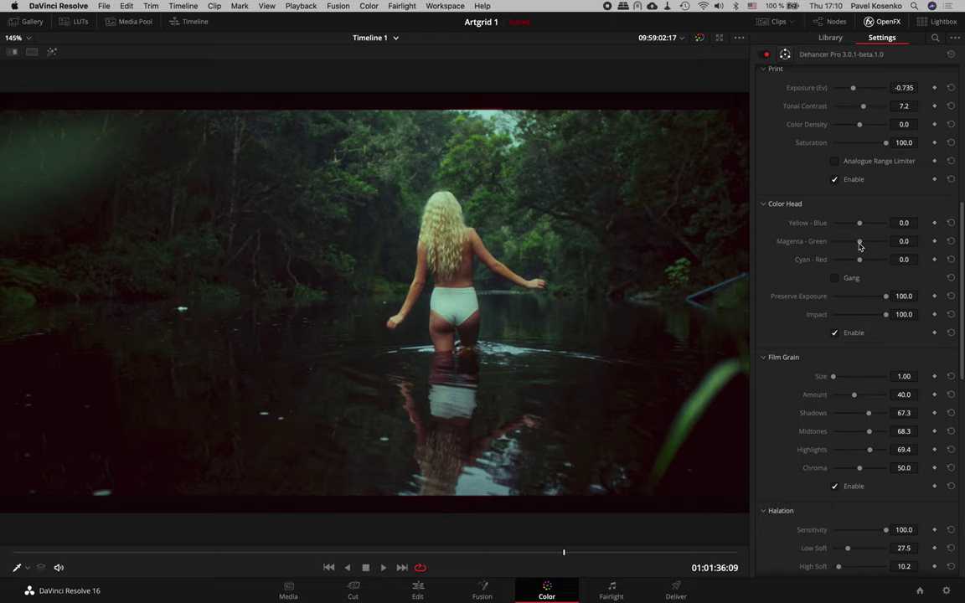
Push the river clip's Magenta-Green and Cyan-Red balances negative, toggling Color Head to compare
left_click_drag(860, 245, 855, 245)
left_click(835, 332)
left_click(834, 332)
left_click_drag(859, 262, 858, 264)
left_click(835, 333)
left_click(834, 334)
Settle Yellow-Blue at -5.1, switching Color Head off and on for a before/after check
left_click_drag(860, 224, 858, 225)
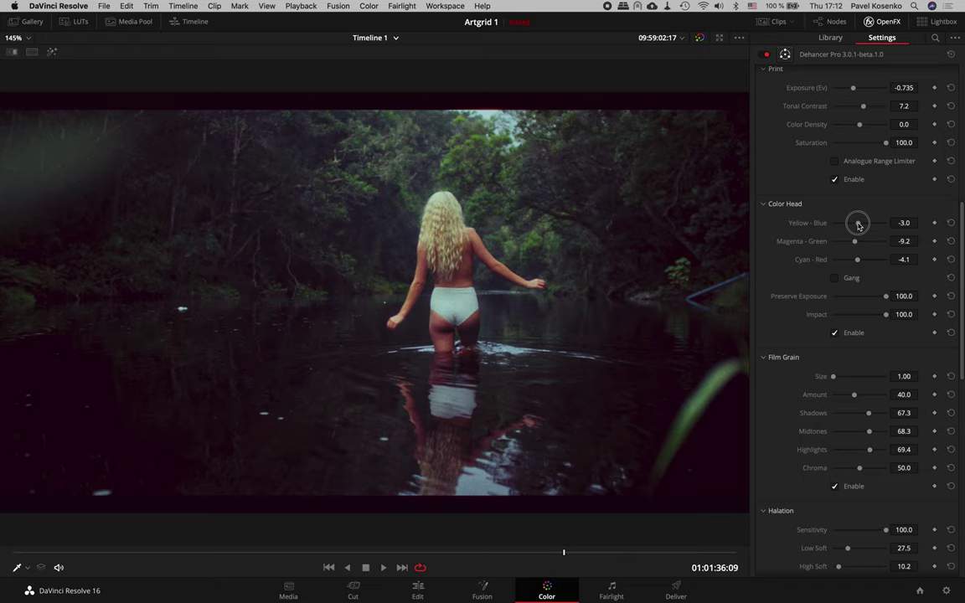
left_click(835, 333)
left_click_drag(858, 223, 858, 226)
left_click_drag(860, 226, 858, 226)
left_click_drag(858, 226, 857, 226)
left_click(834, 333)
left_click(836, 337)
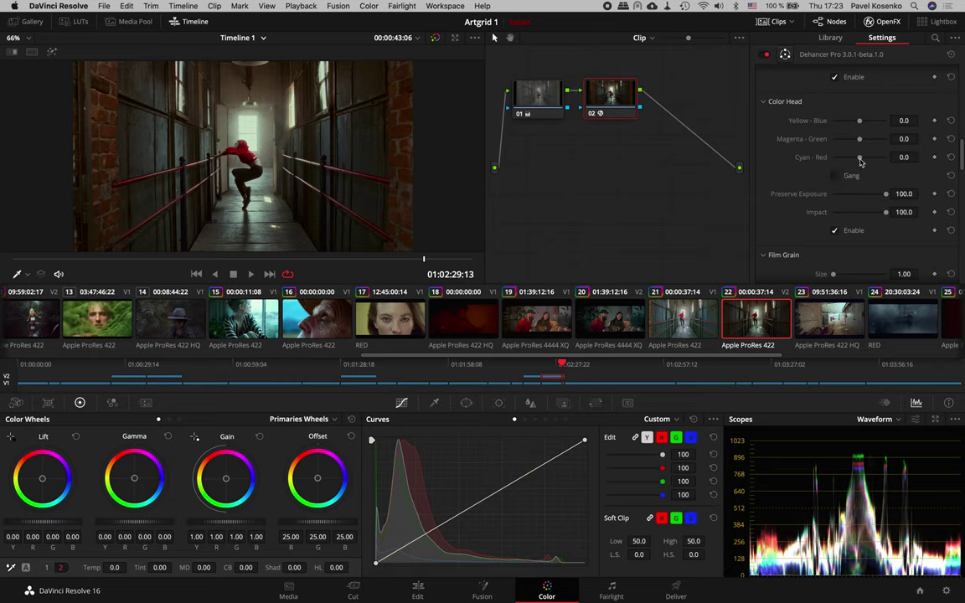
Grade the corridor clip's Cyan-Red and Magenta-Green balances in the enlarged viewer, comparing with Color Head off
left_click_drag(861, 159, 852, 162)
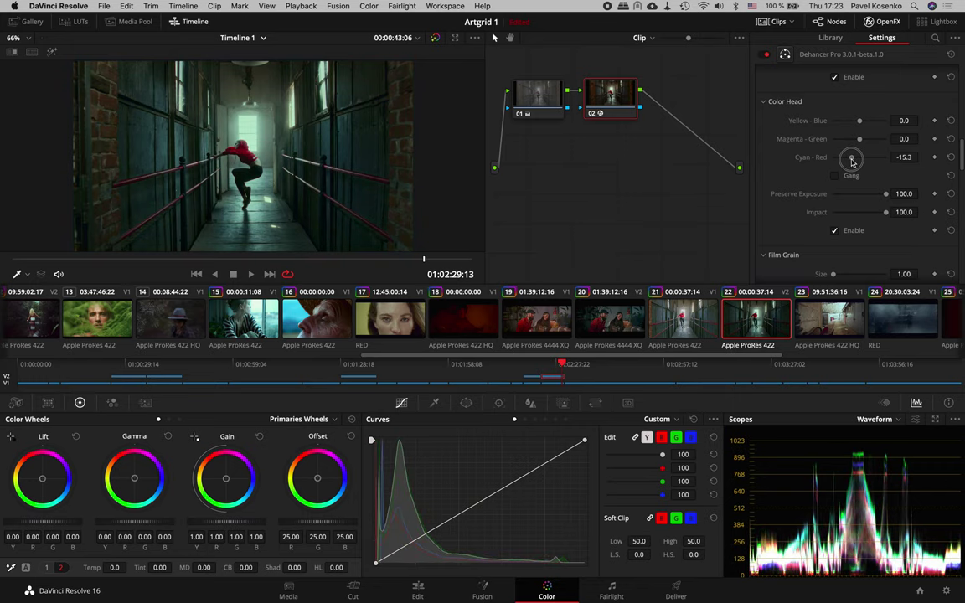
left_click_drag(853, 162, 855, 163)
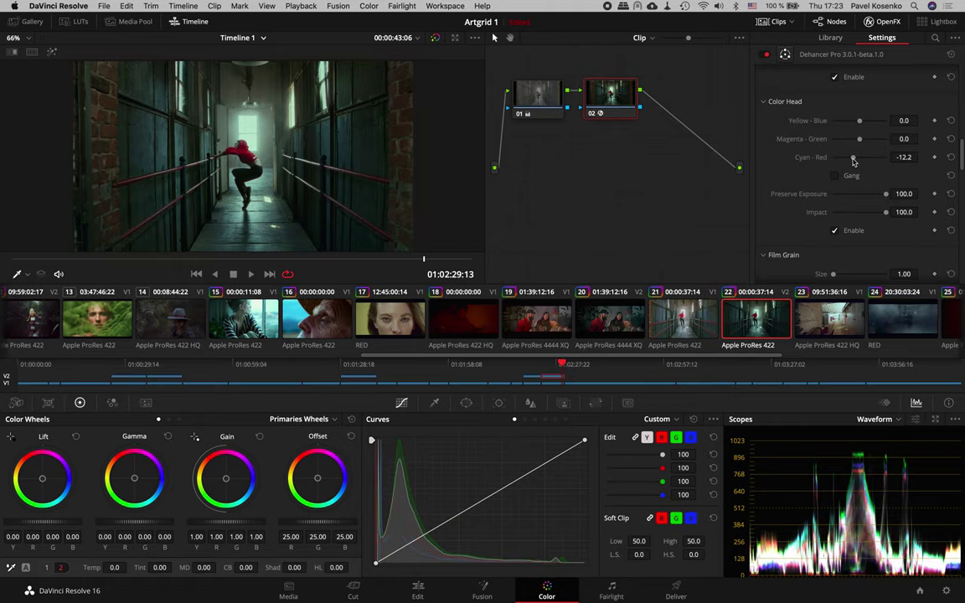
key("alt+f")
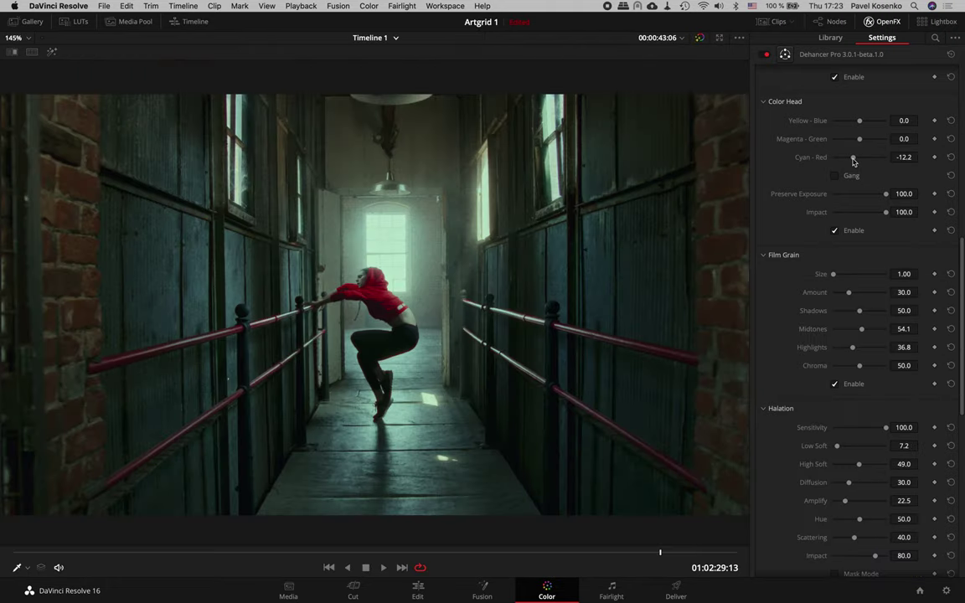
left_click(836, 231)
left_click_drag(859, 139, 855, 143)
left_click(835, 232)
left_click_drag(855, 156, 858, 122)
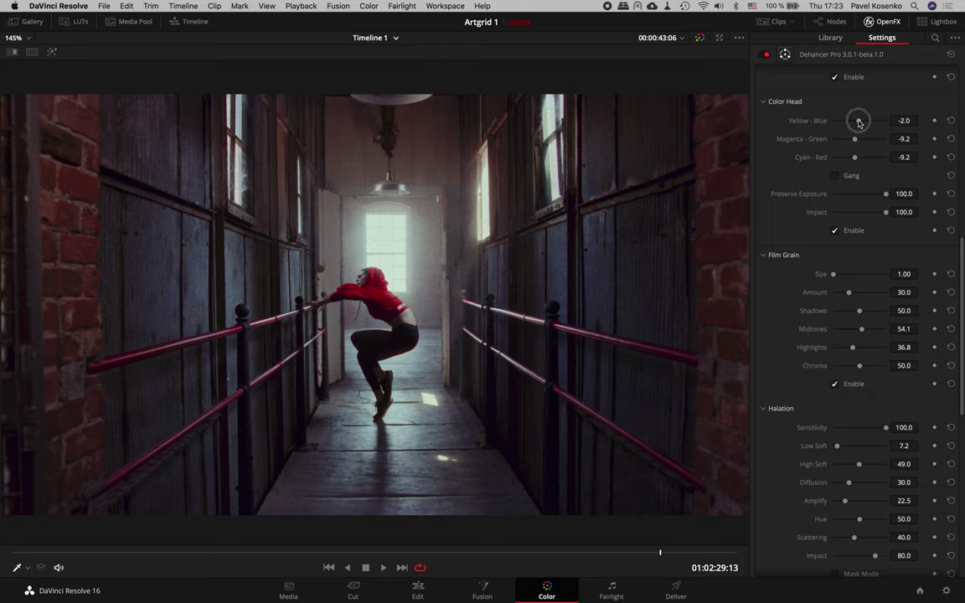
left_click(834, 231)
left_click(834, 231)
Dip the corridor clip's Preserve Exposure, return it to 100.0, and toggle Color Head to compare
left_click_drag(886, 194, 867, 199)
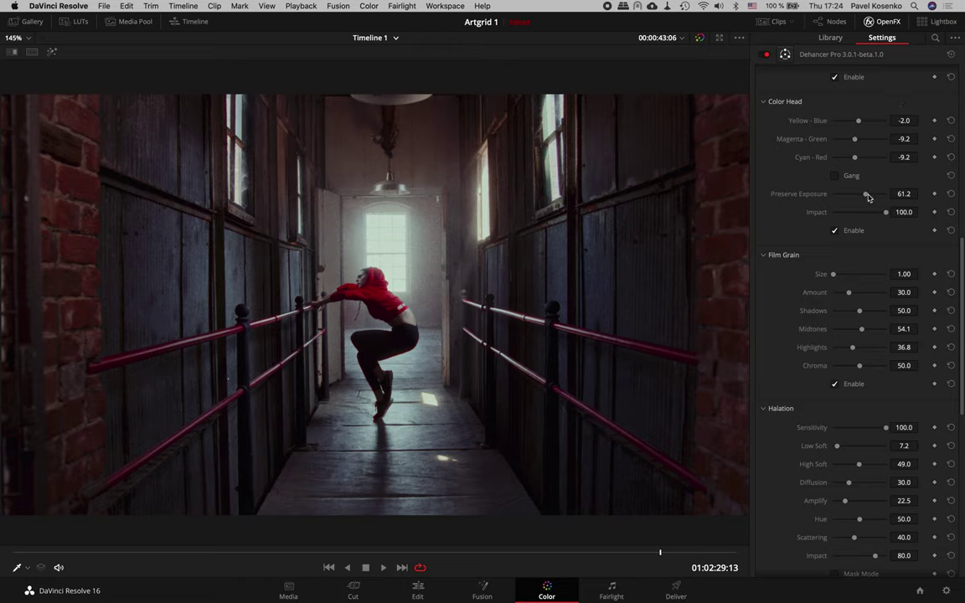
mouse_move(867, 195)
left_mouse_down()
mouse_move(900, 198)
mouse_move(865, 200)
left_mouse_up()
left_click(835, 232)
left_click(834, 231)
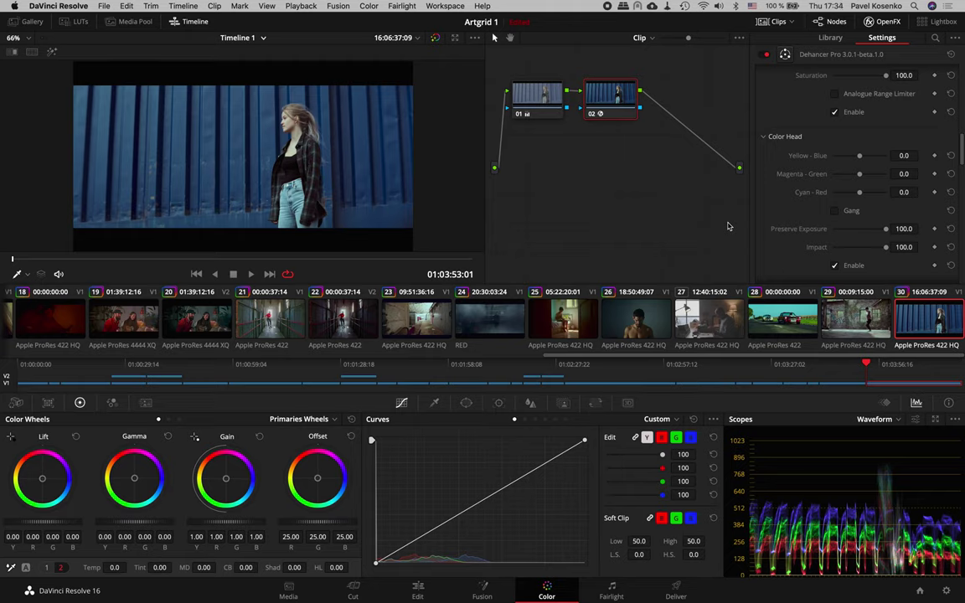
Enlarge the viewer and drop the blue-wall clip's Preserve Exposure to 0.0
key("alt+f")
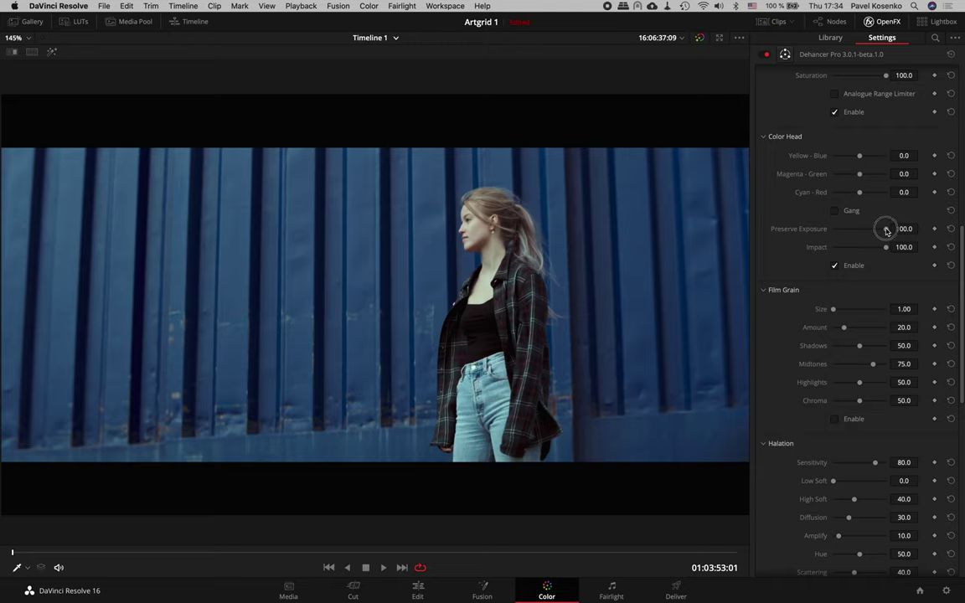
left_click_drag(887, 230, 779, 239)
Set Yellow-Blue to -9.2 and Magenta-Green to -4.1, then compare Color Head off versus on
left_click_drag(861, 157, 855, 157)
left_click_drag(860, 177, 858, 177)
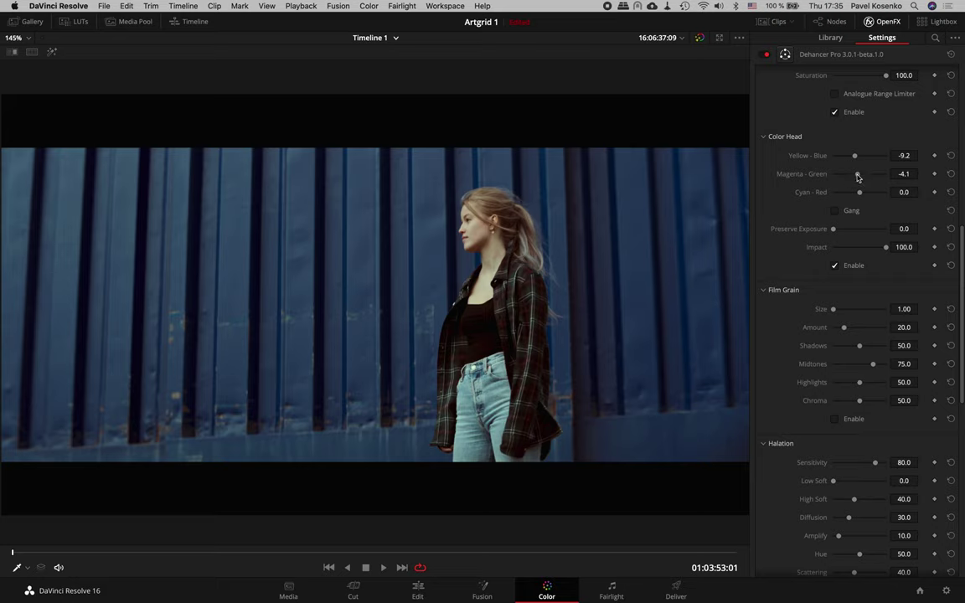
left_click(835, 266)
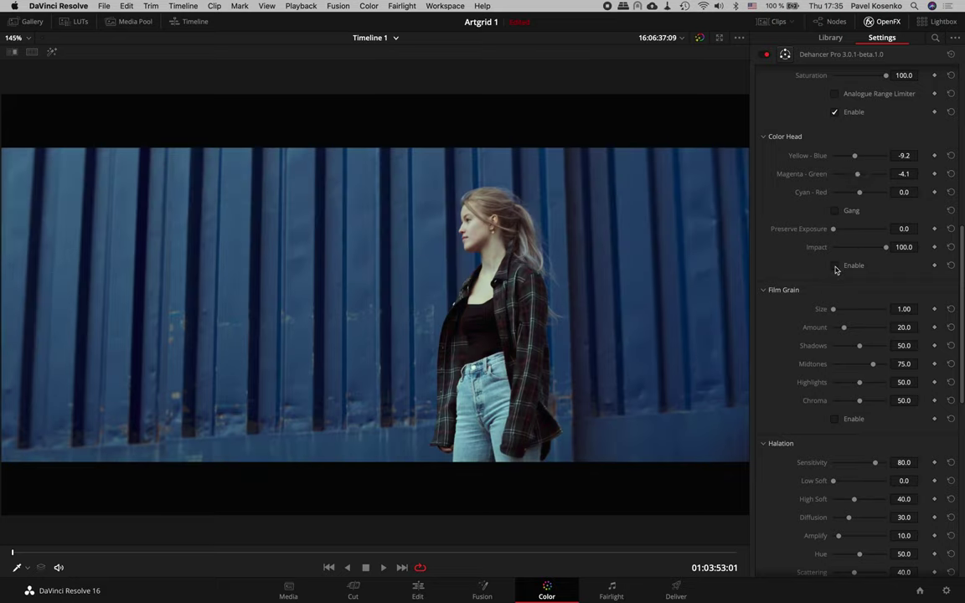
left_click(835, 268)
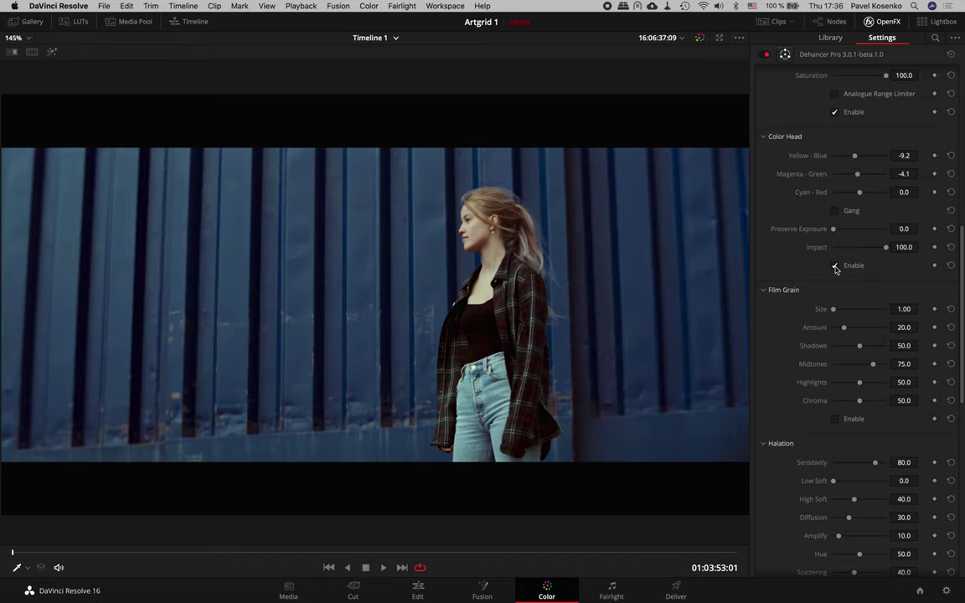
left_click(835, 268)
left_click(836, 268)
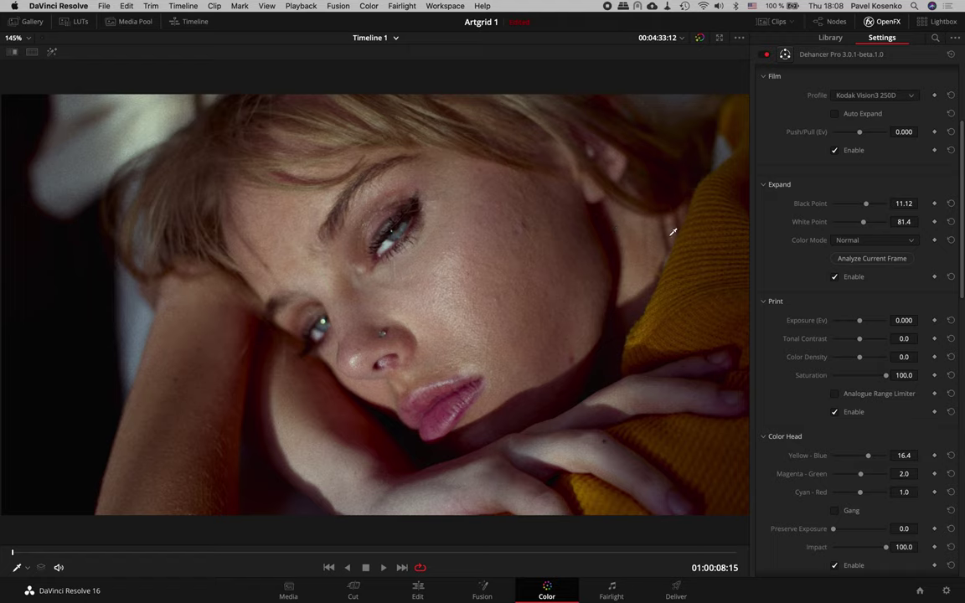
left_click(835, 566)
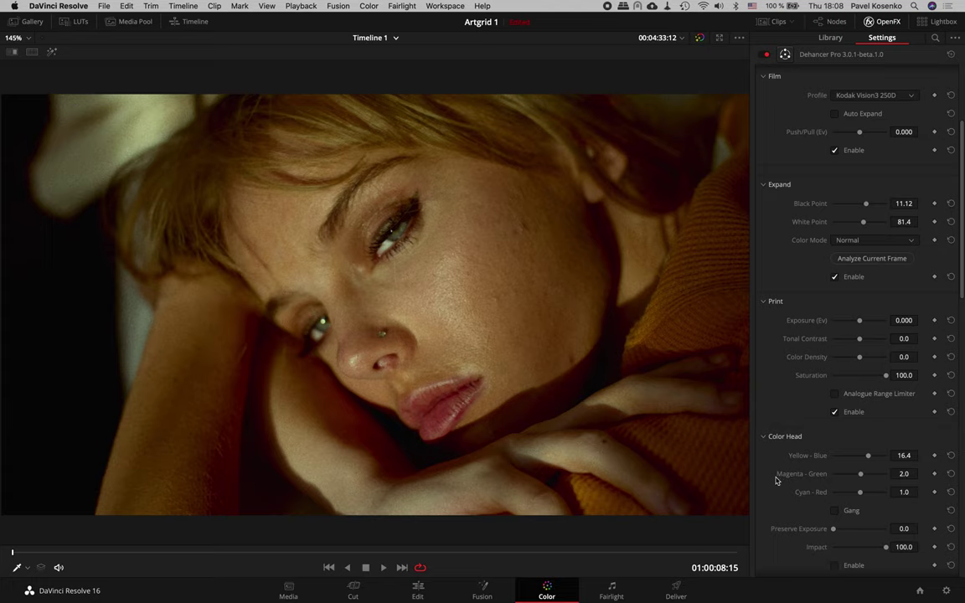
left_click(836, 568)
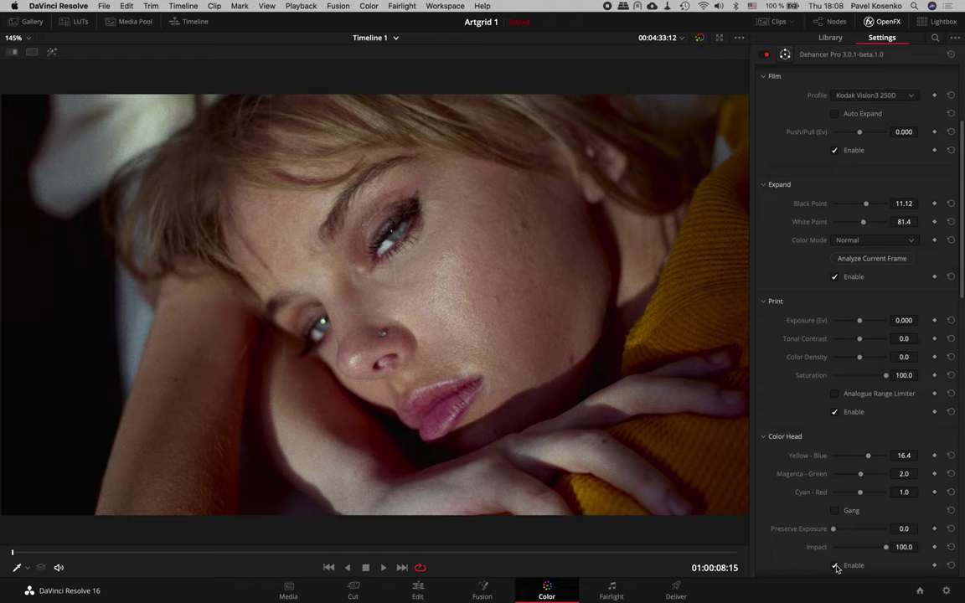
Load grade Version 1 on the portrait clip with Ctrl+B
key("ctrl+b")
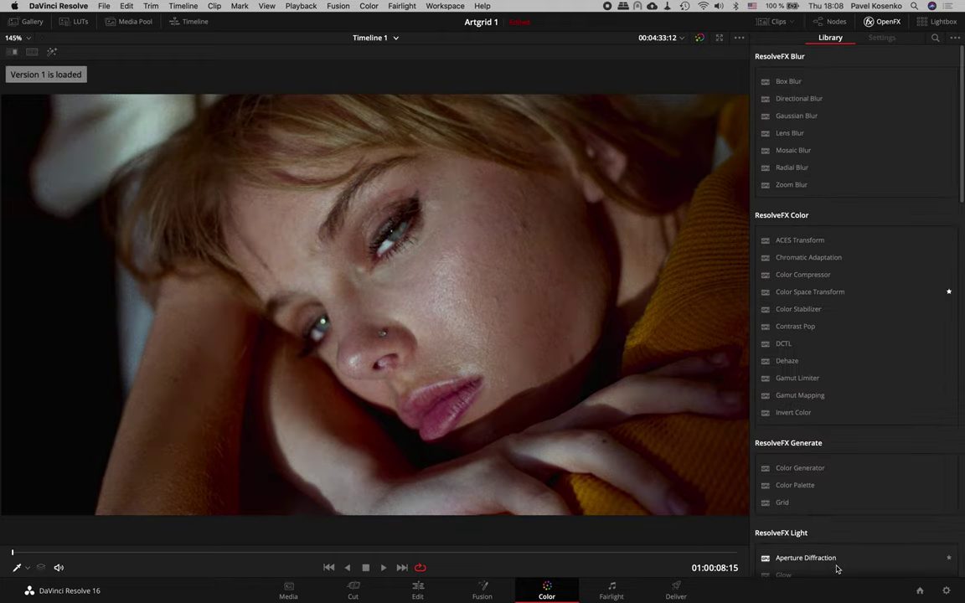